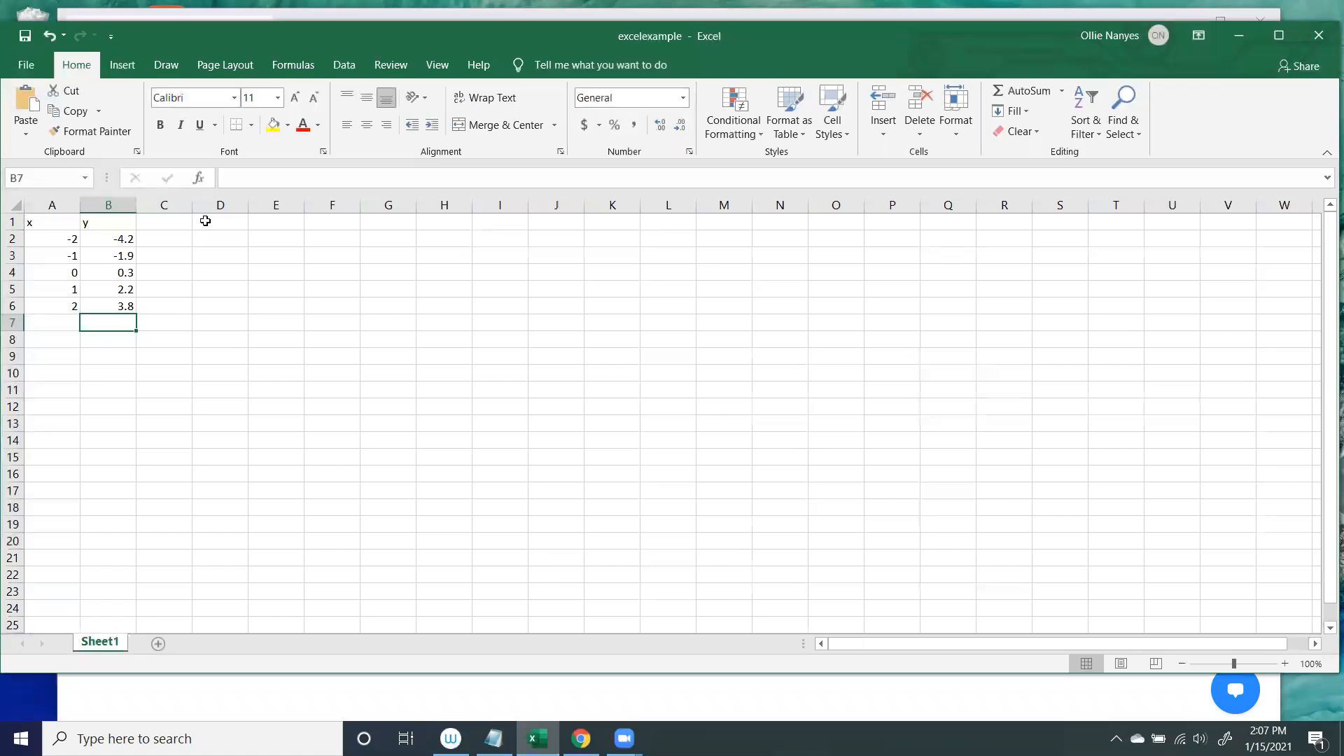
Open the add-ins page of the program options and select the inactive Analysis ToolPak add-in.
left_click(351, 72)
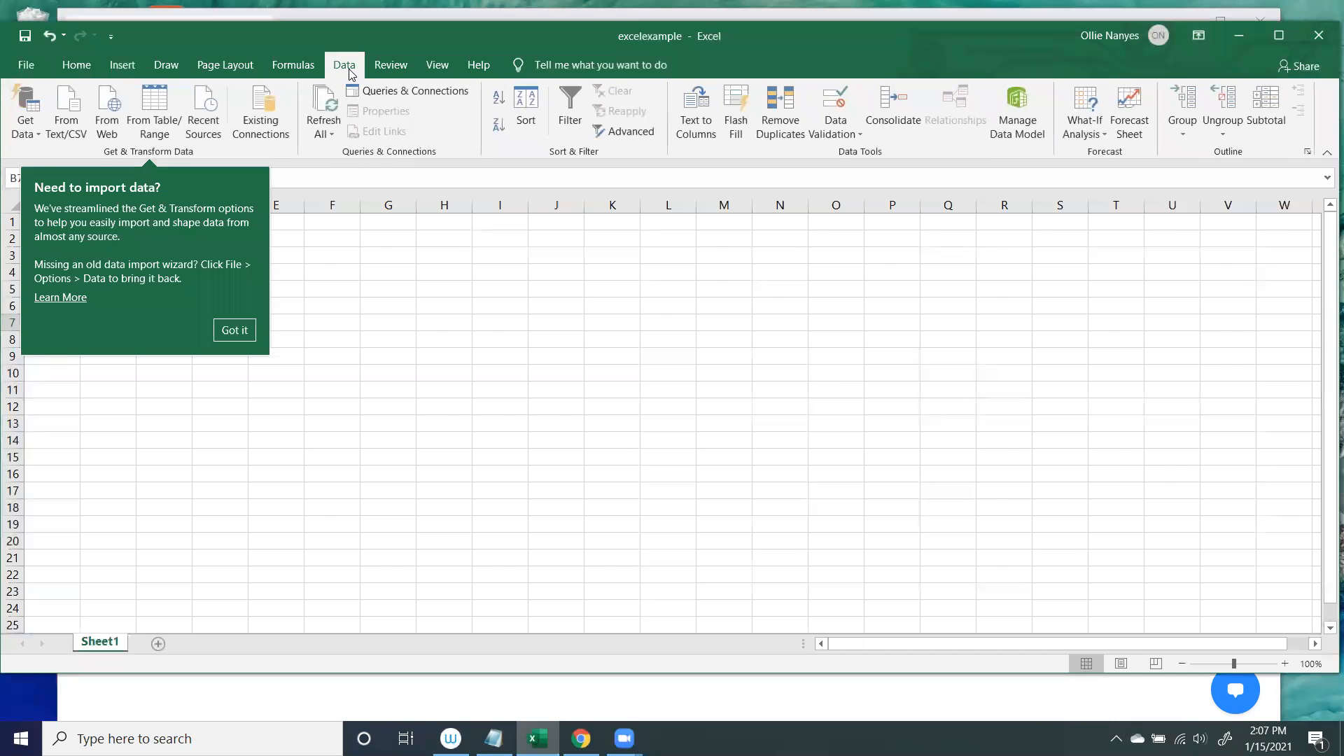
left_click(235, 330)
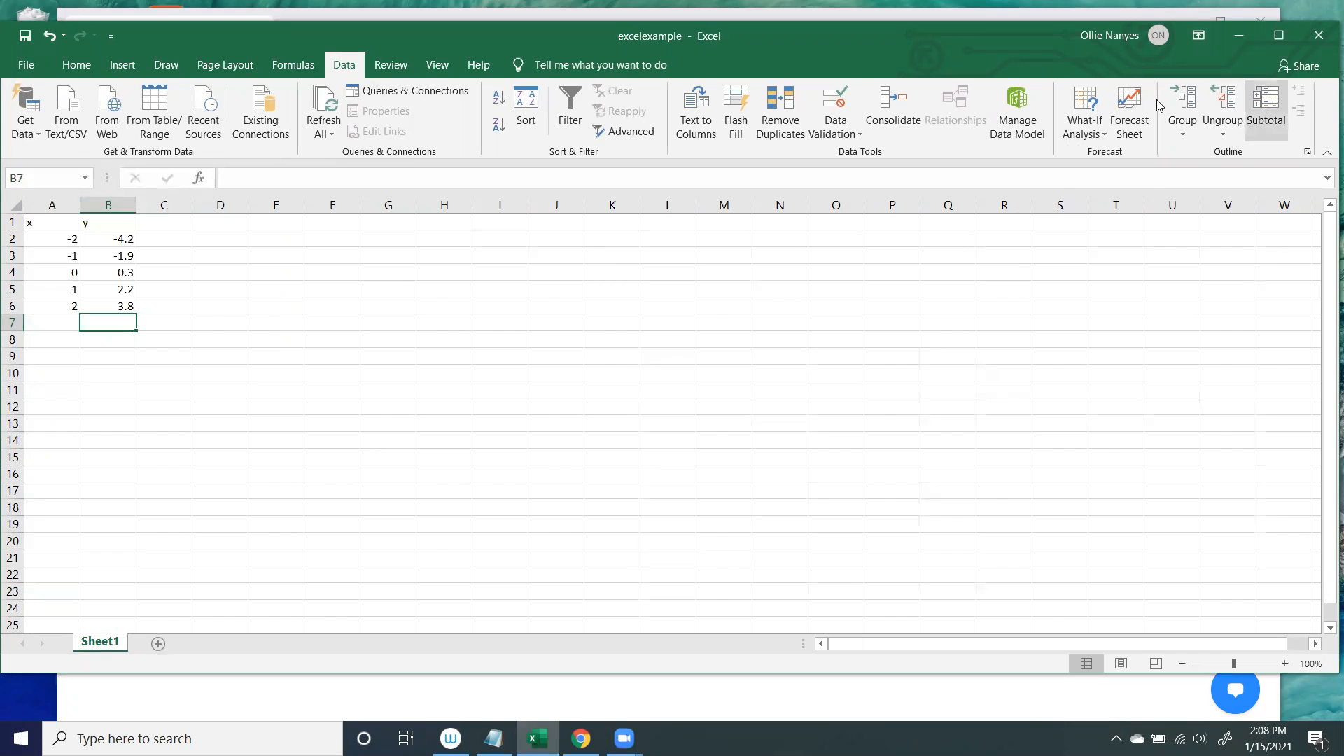
left_click(32, 73)
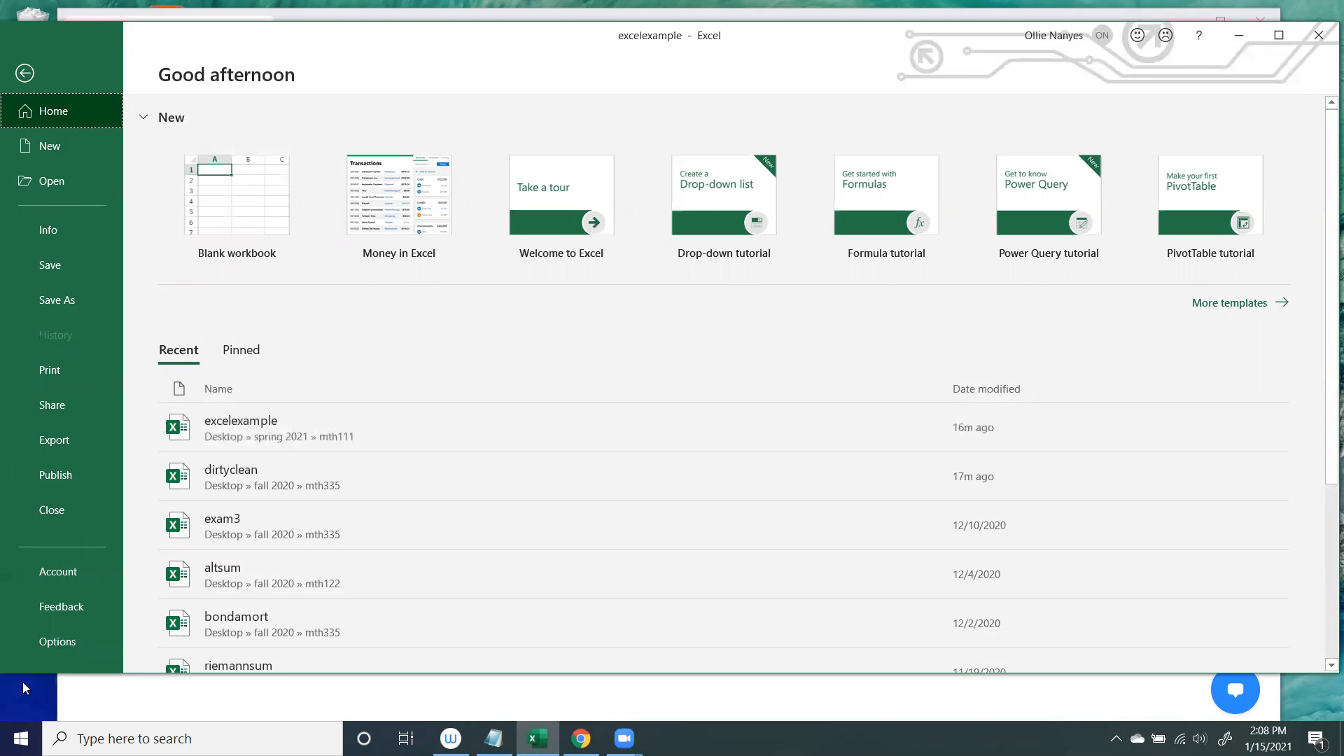
left_click(41, 647)
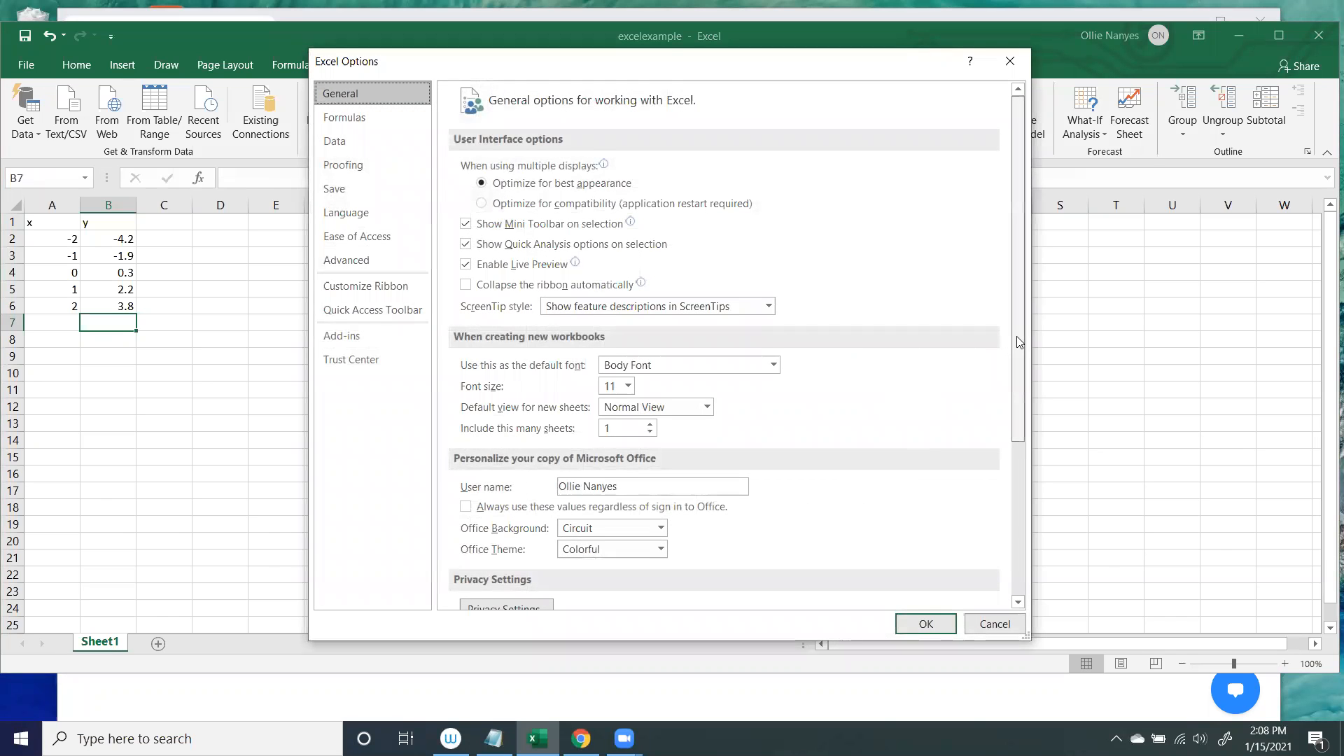
scroll(501, 267, "down", 2)
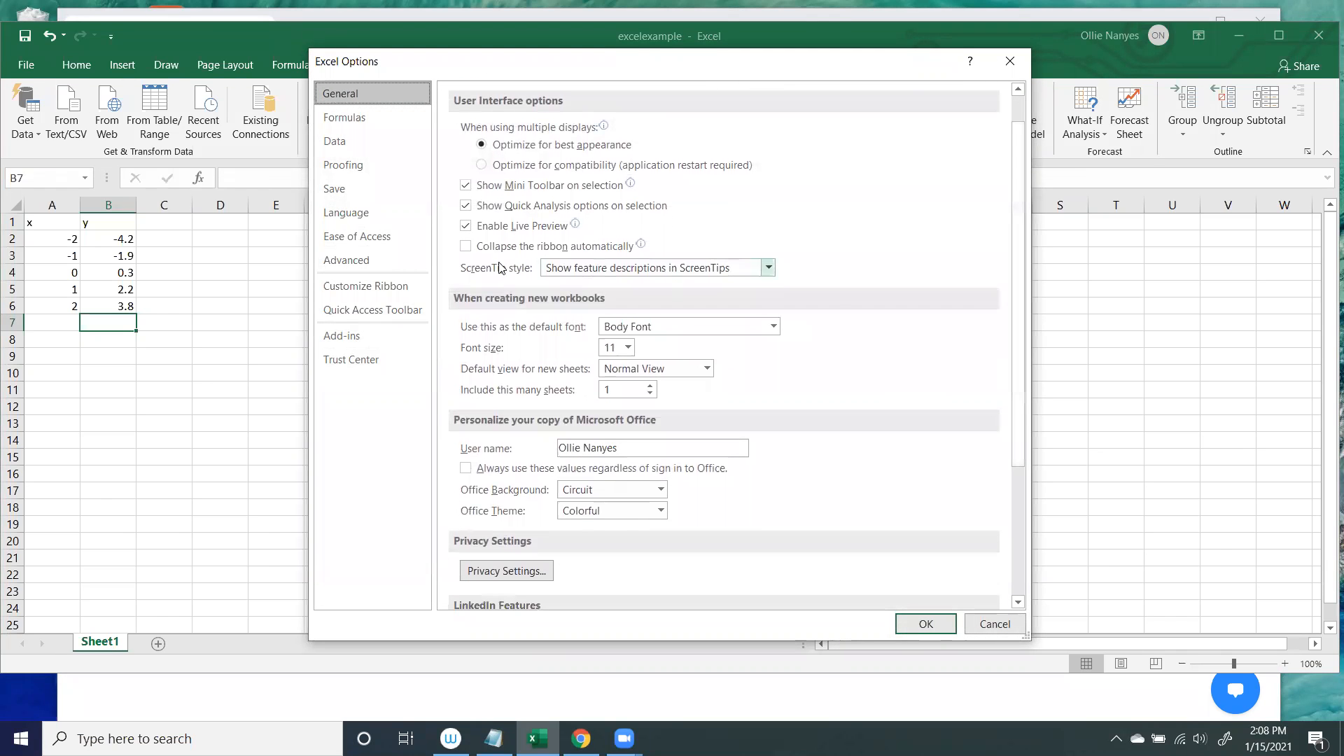
left_click(340, 336)
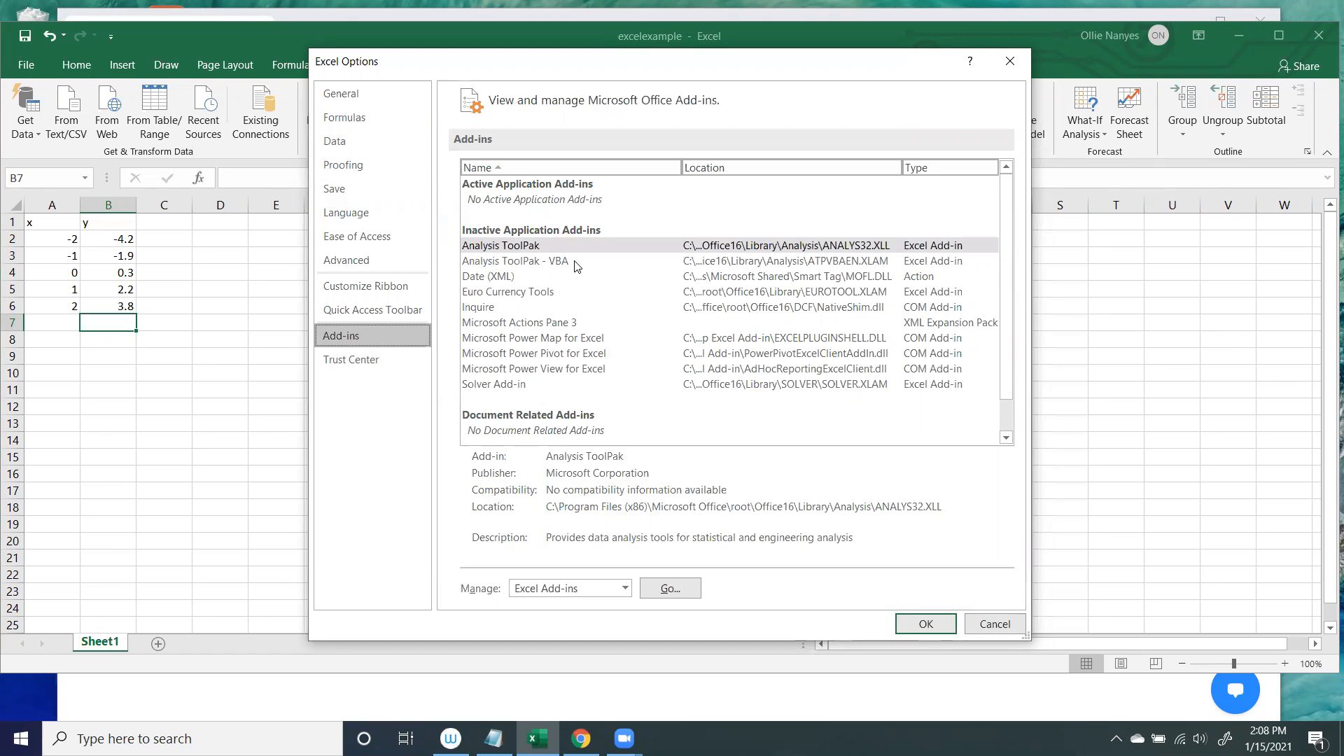
left_click(515, 249)
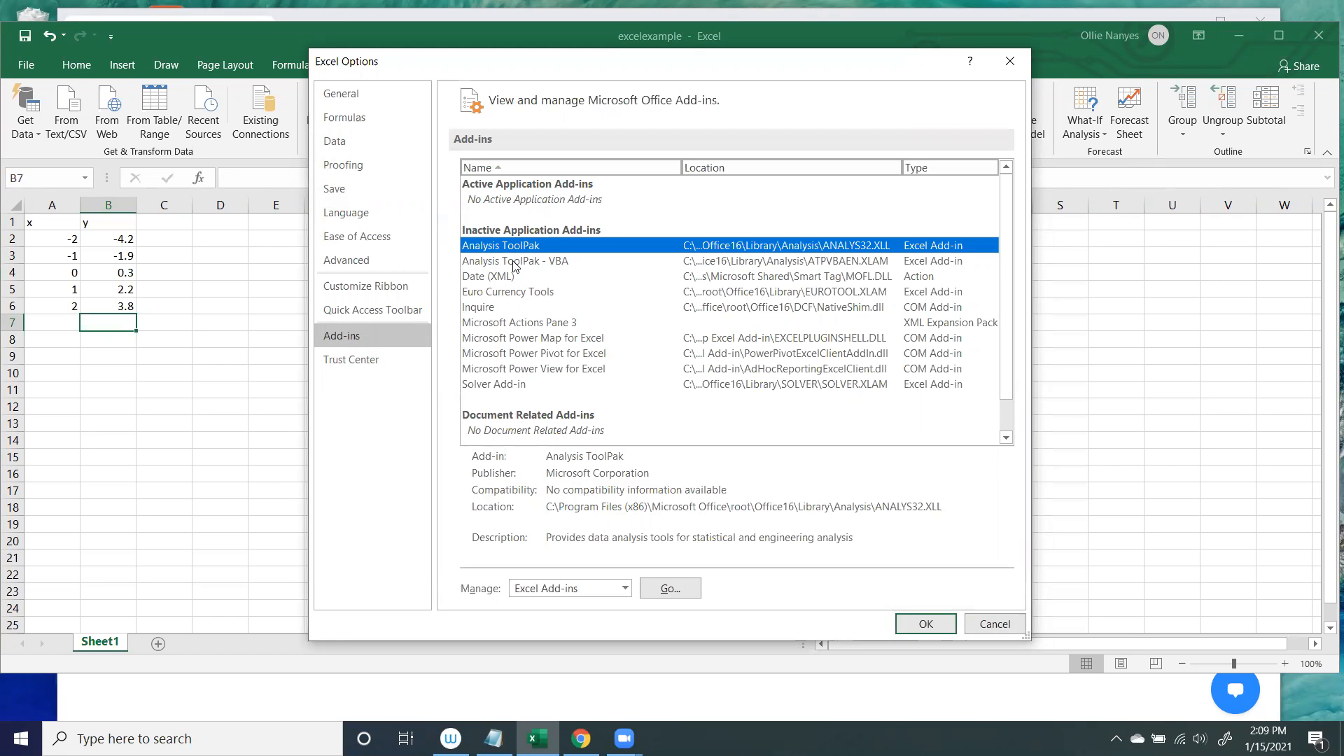
left_click(514, 264)
left_click(511, 249)
left_click(512, 263)
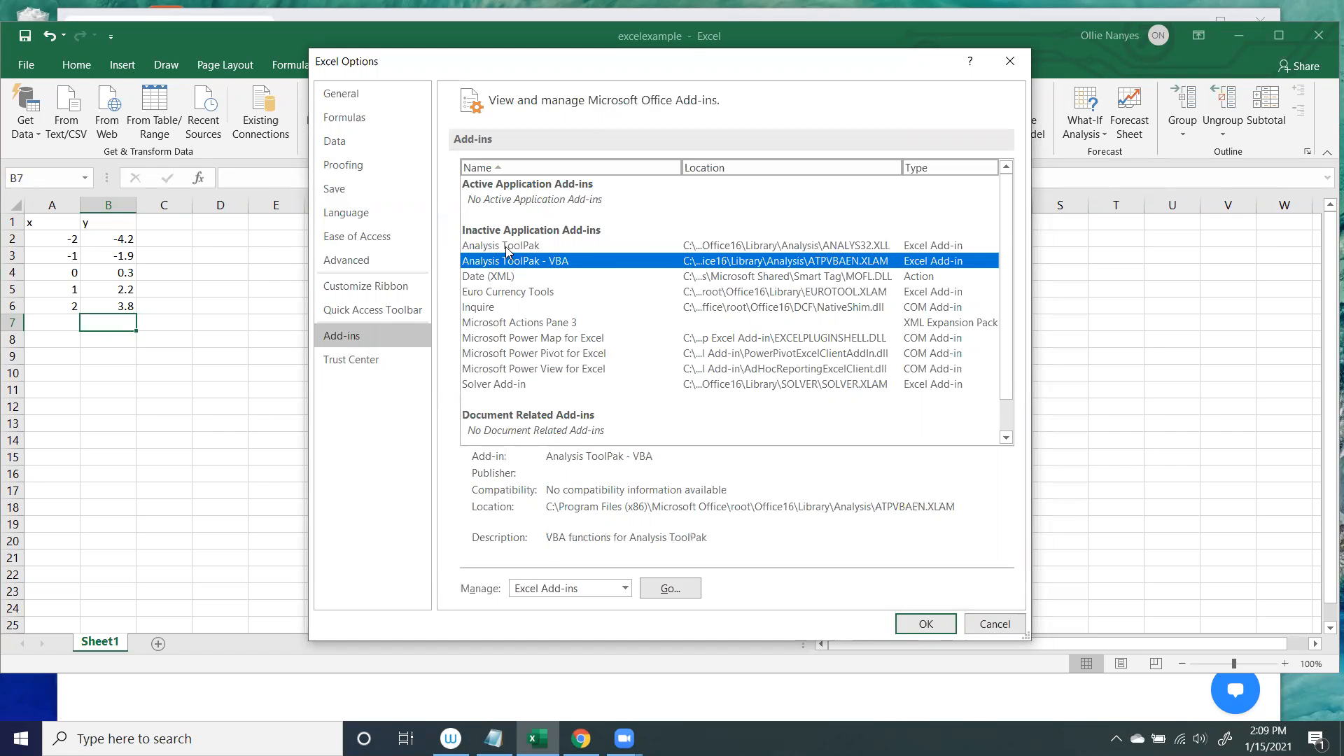
left_click(509, 249)
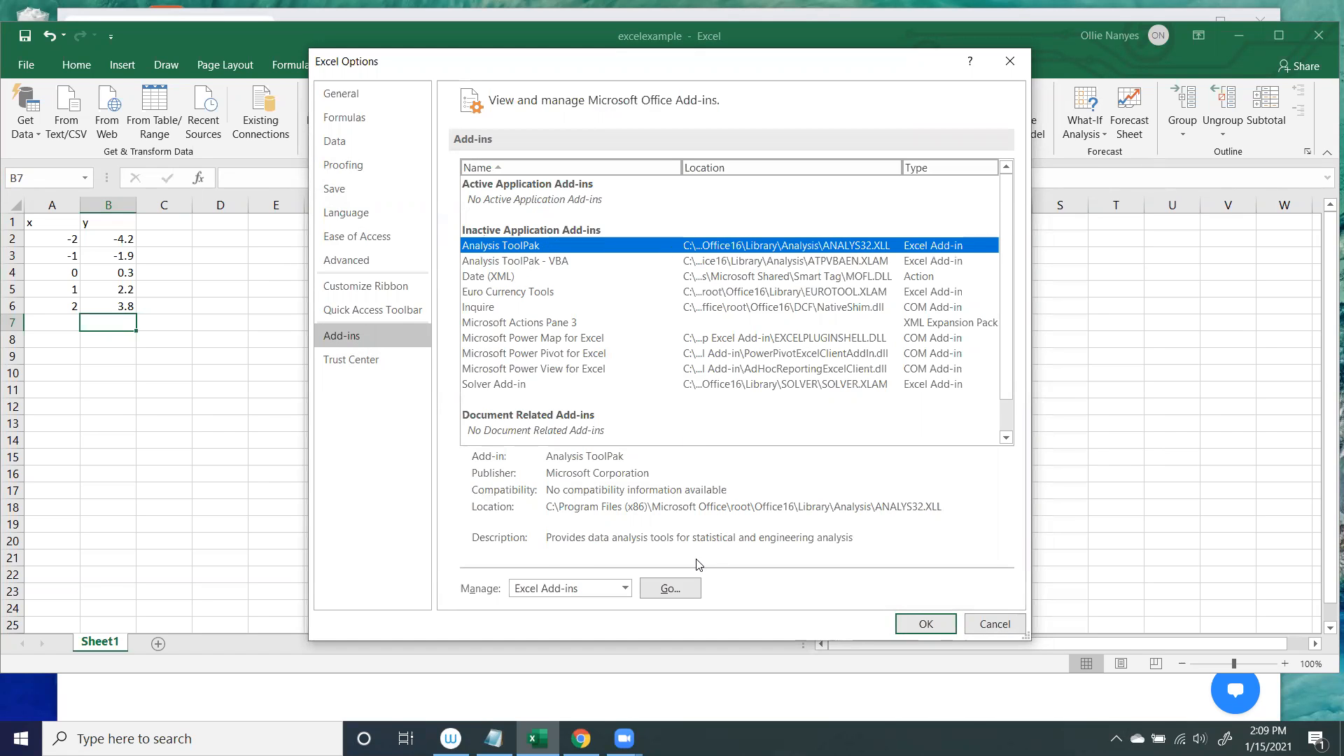
Enable the Analysis ToolPak and Analysis ToolPak - VBA add-ins.
left_click(671, 590)
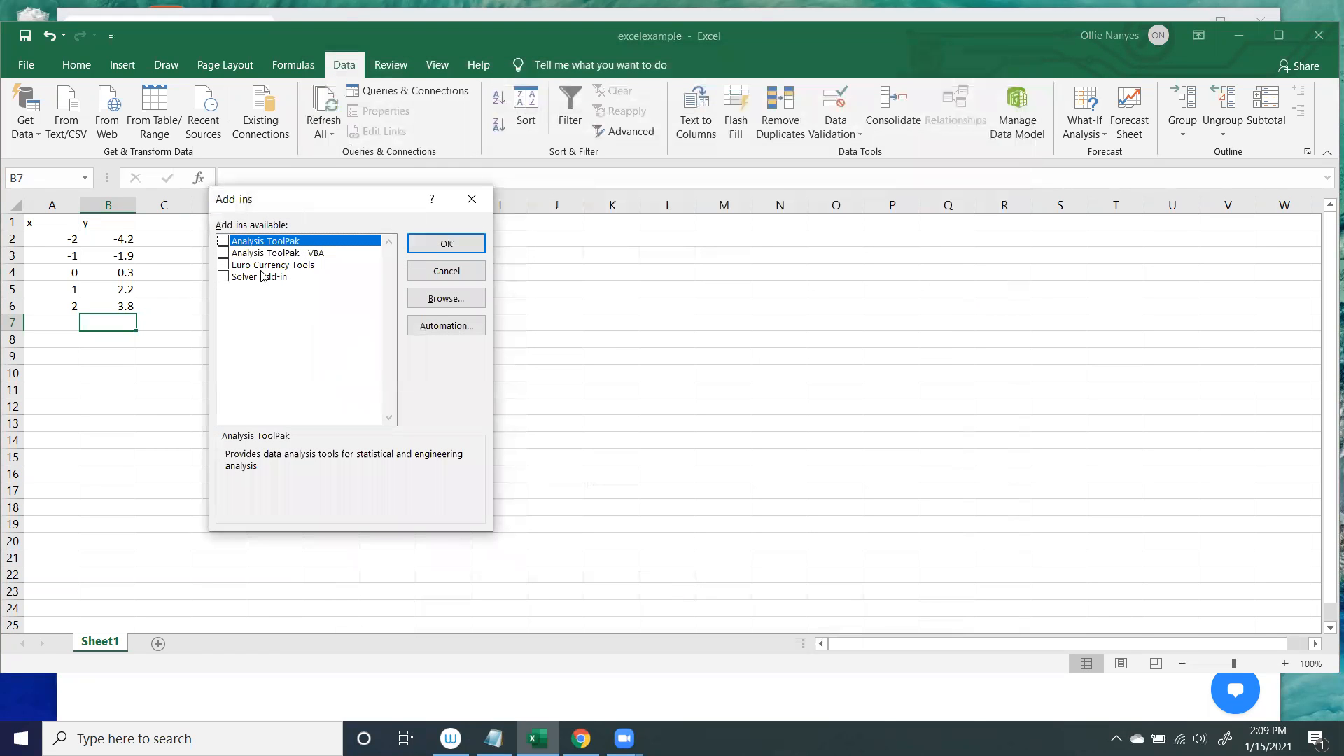
left_click(224, 241)
left_click(224, 253)
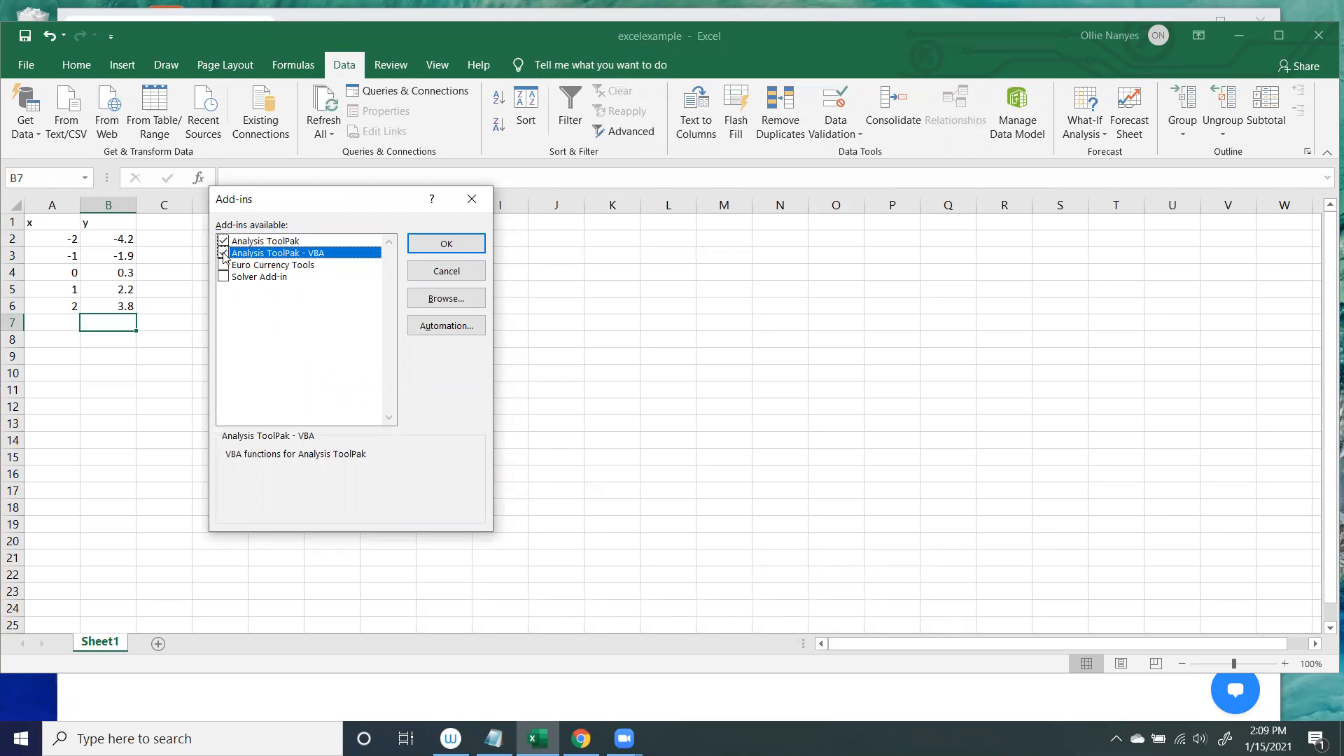
left_click(429, 244)
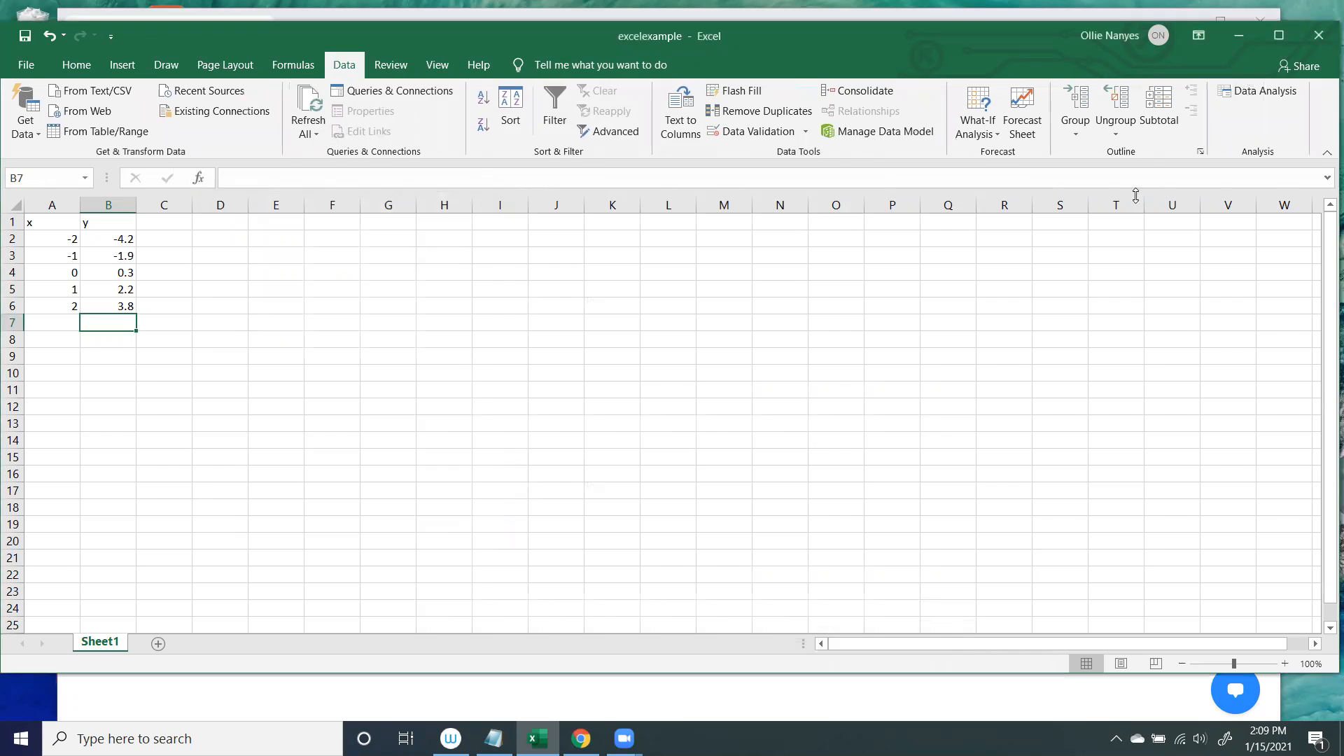
Start a Descriptive Statistics analysis with input range B1:B6, grouped by columns, with labels in the first row.
left_click(1243, 97)
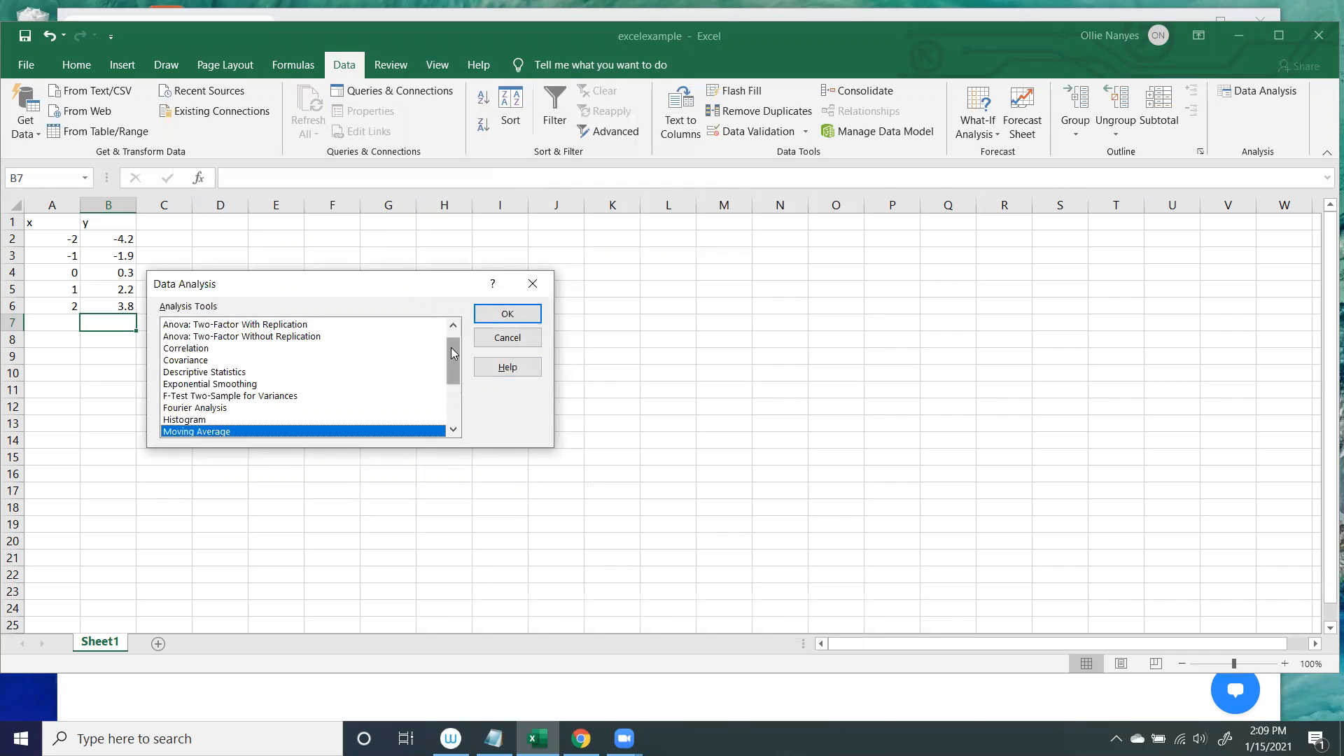
left_click(216, 375)
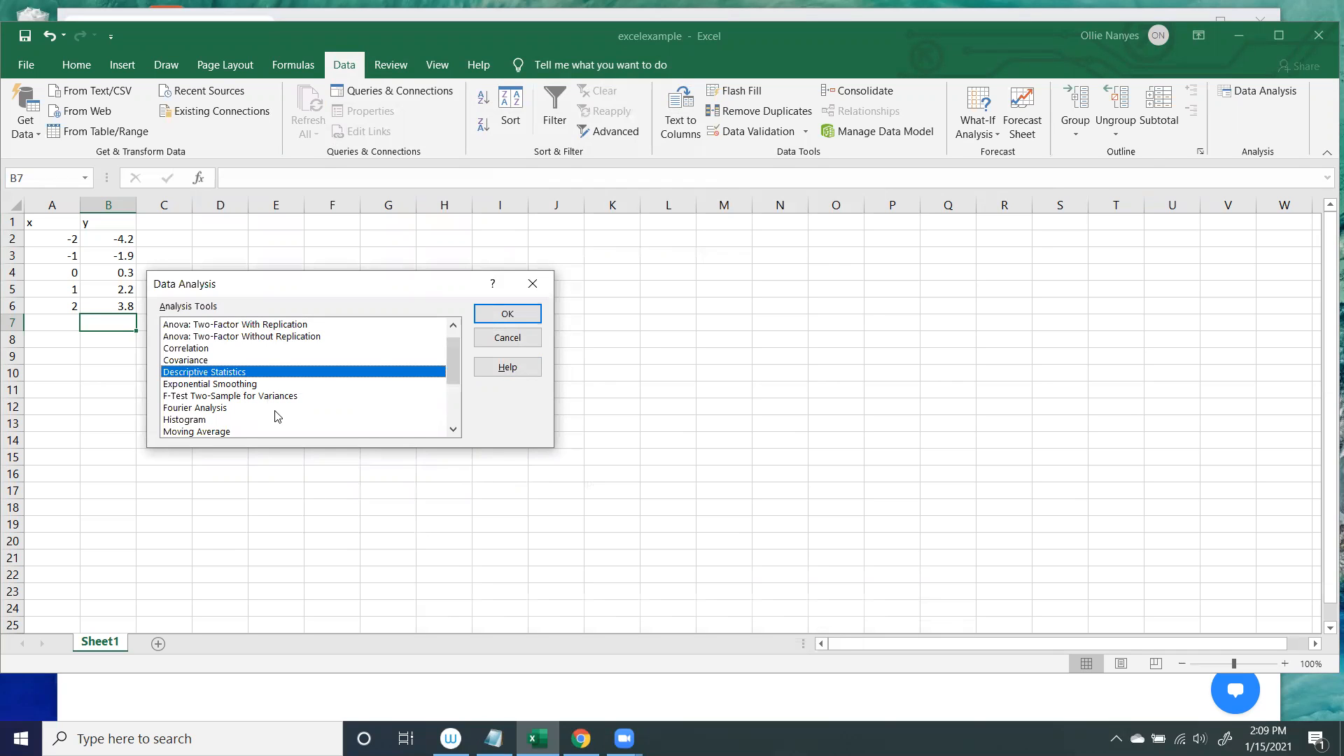
left_click(507, 314)
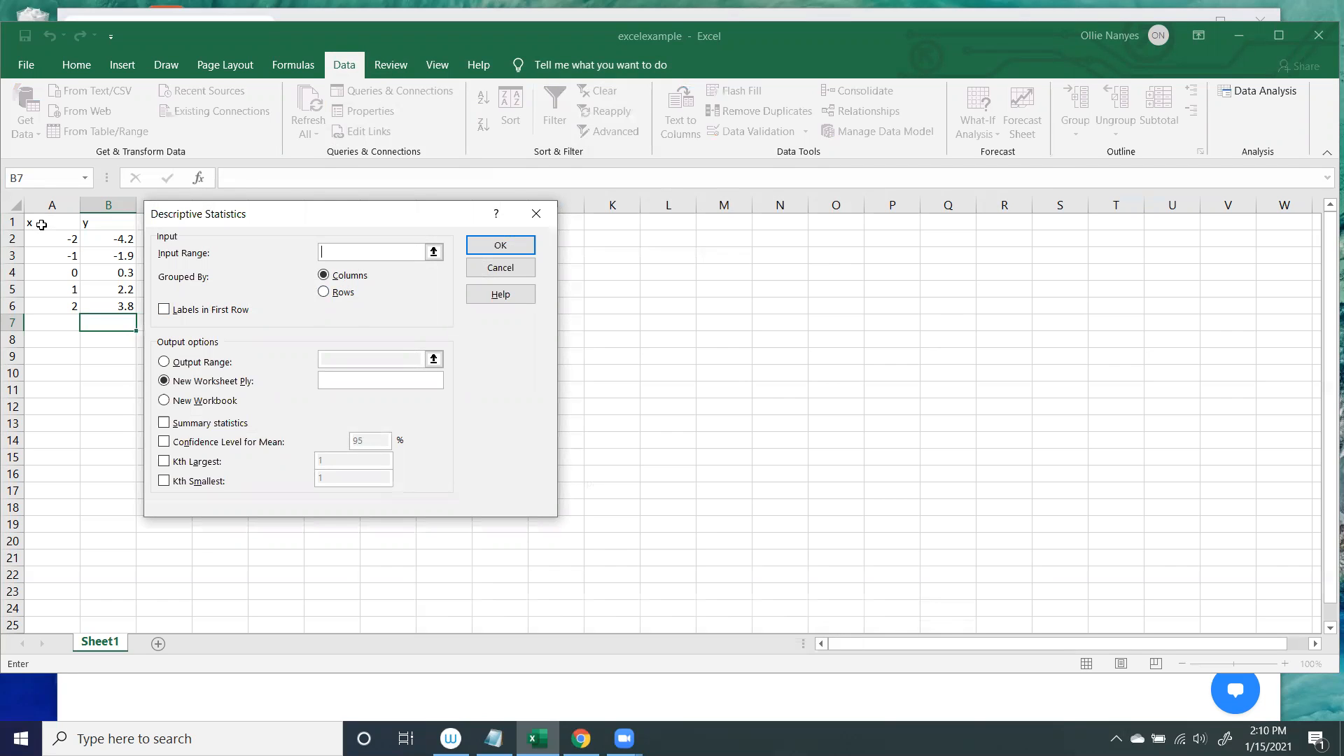
left_click_drag(91, 223, 98, 303)
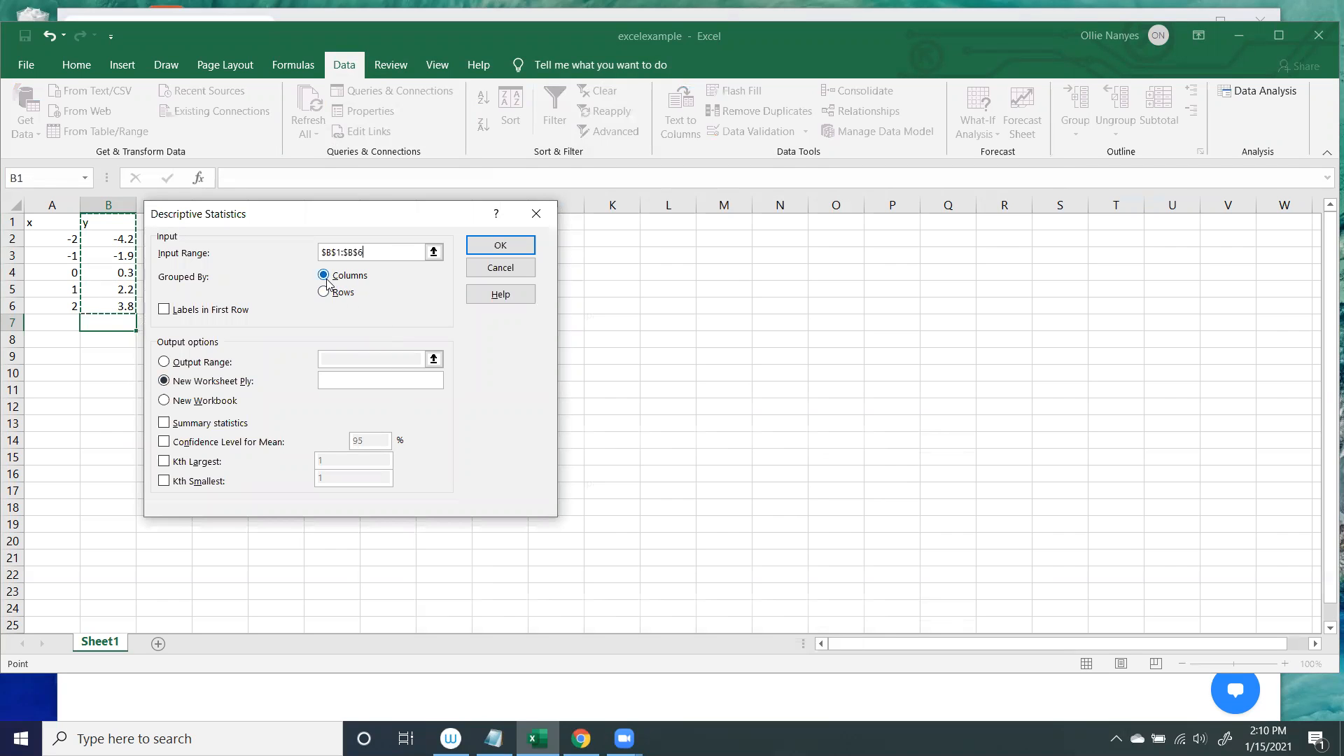
left_click(165, 310)
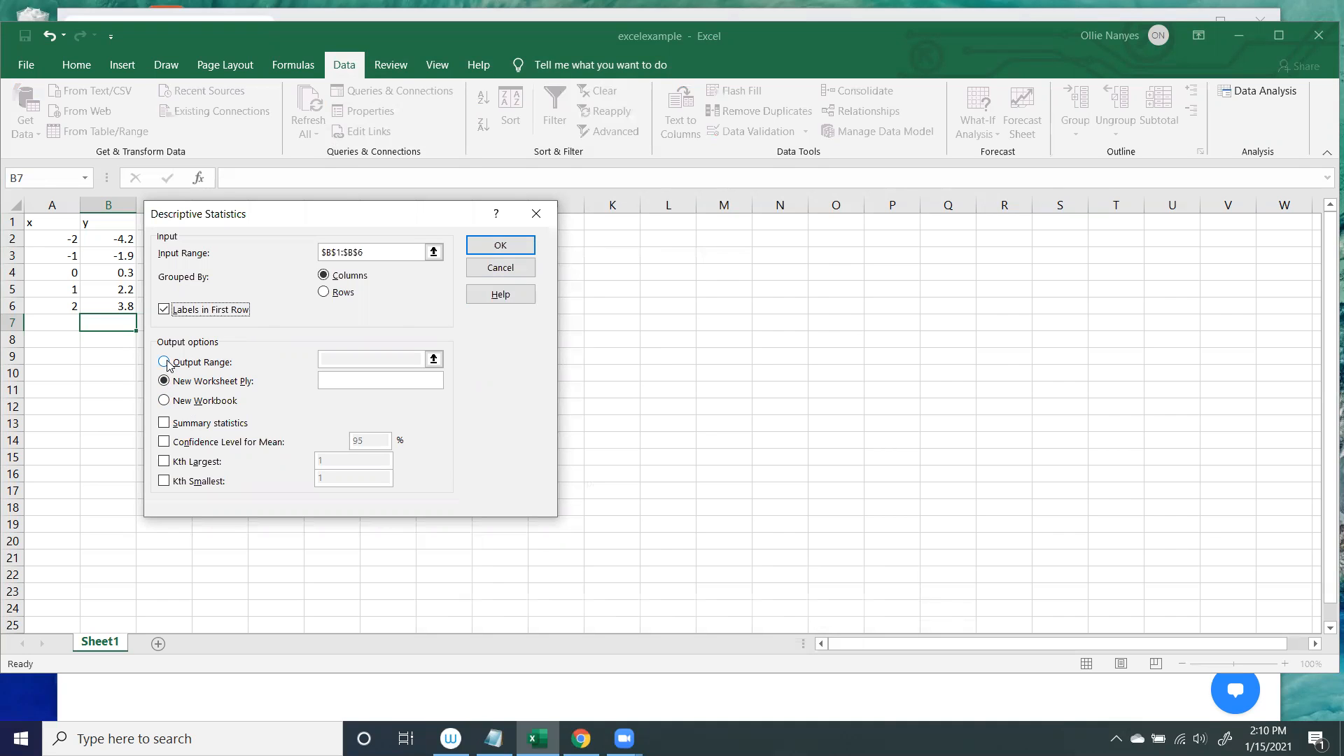
Include summary statistics and the 95% confidence level for the mean, and output the descriptive statistics to a new worksheet.
left_click(507, 246)
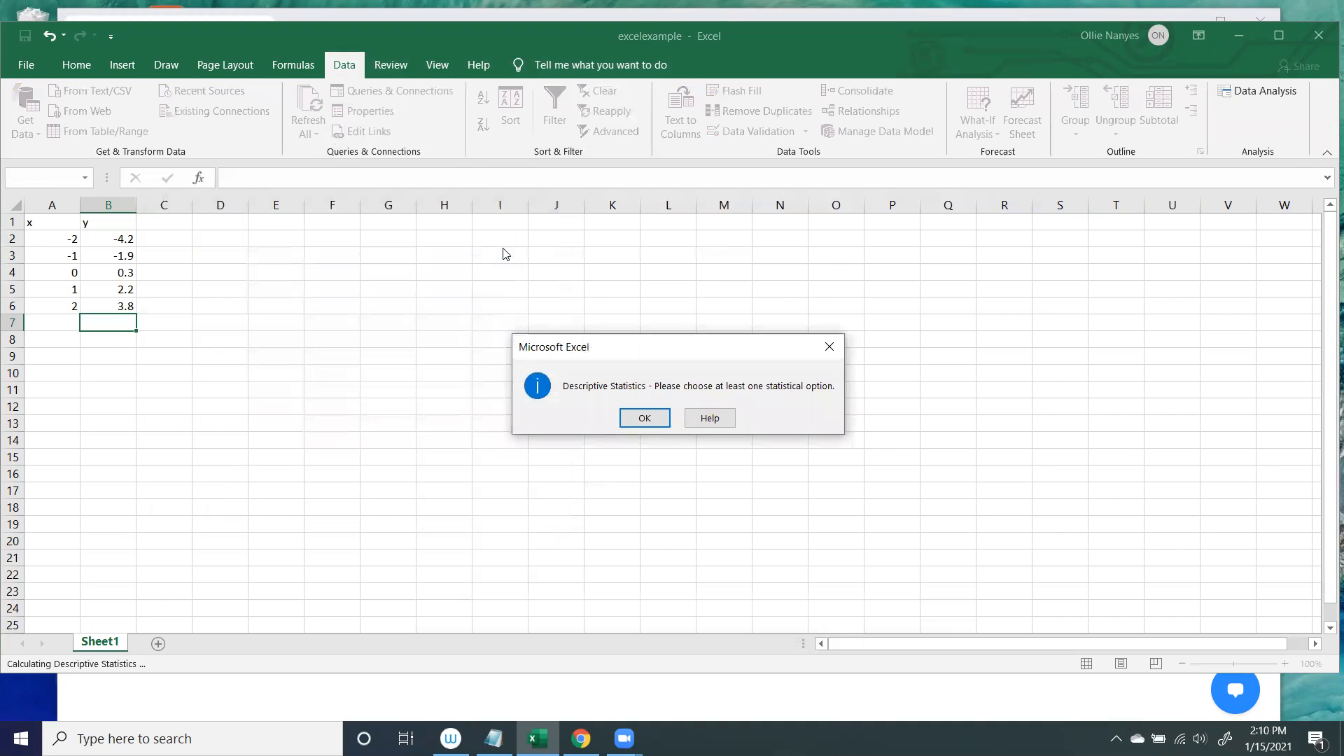
left_click(648, 416)
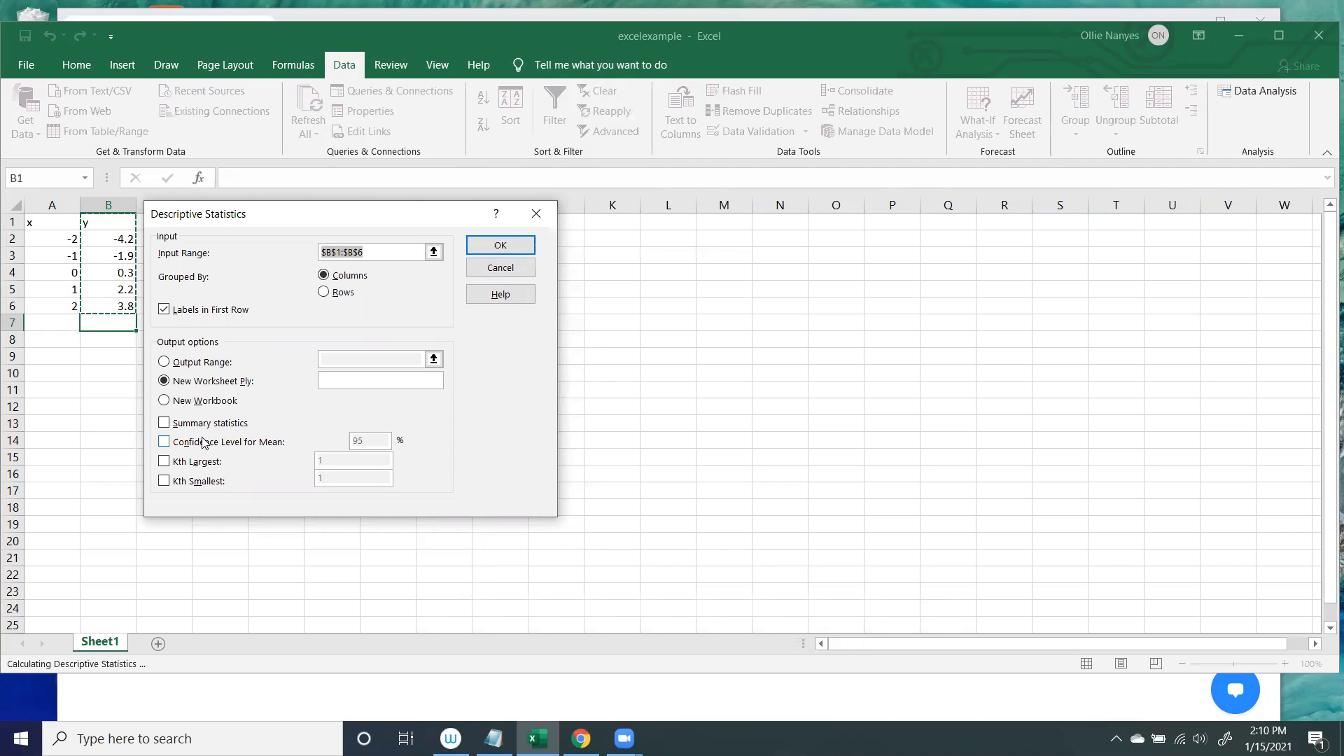
left_click(164, 423)
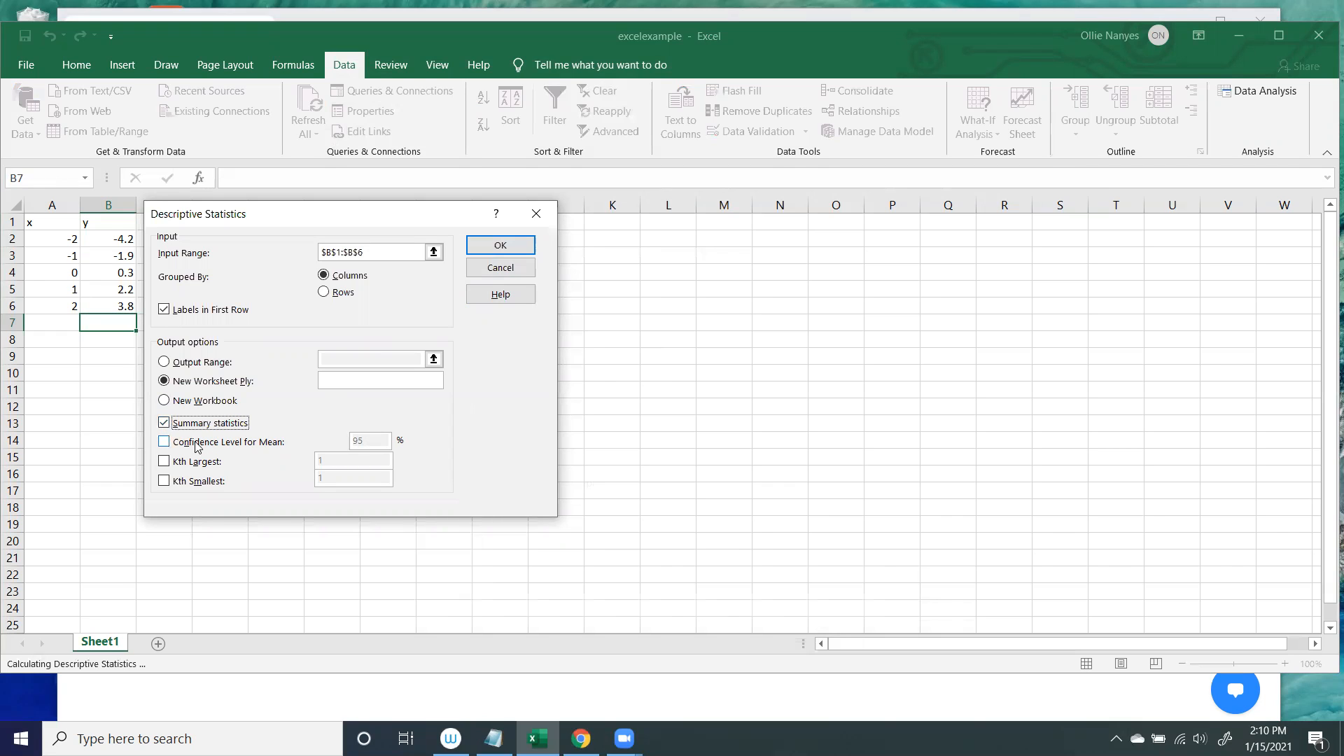
left_click(167, 442)
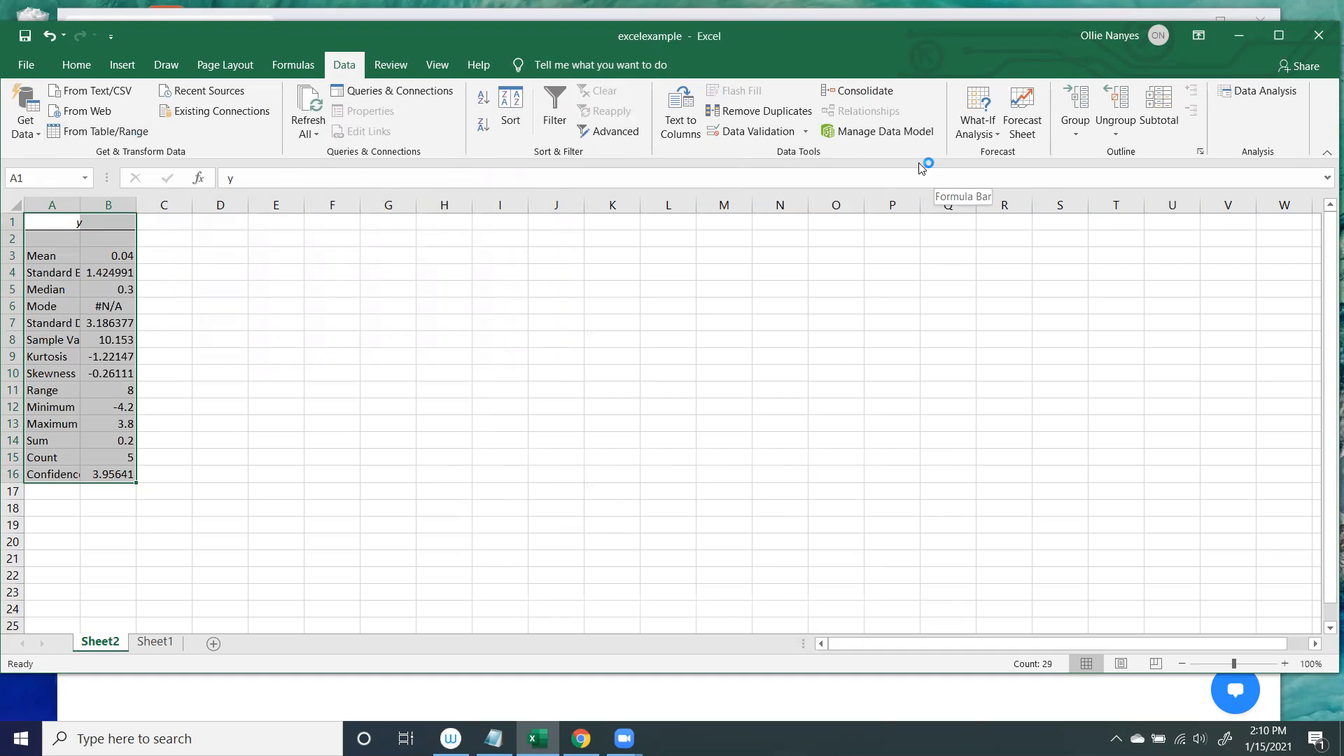
AutoFit the column widths of the descriptive statistics output and review the mean, standard error, median and confidence level cells.
left_click(88, 68)
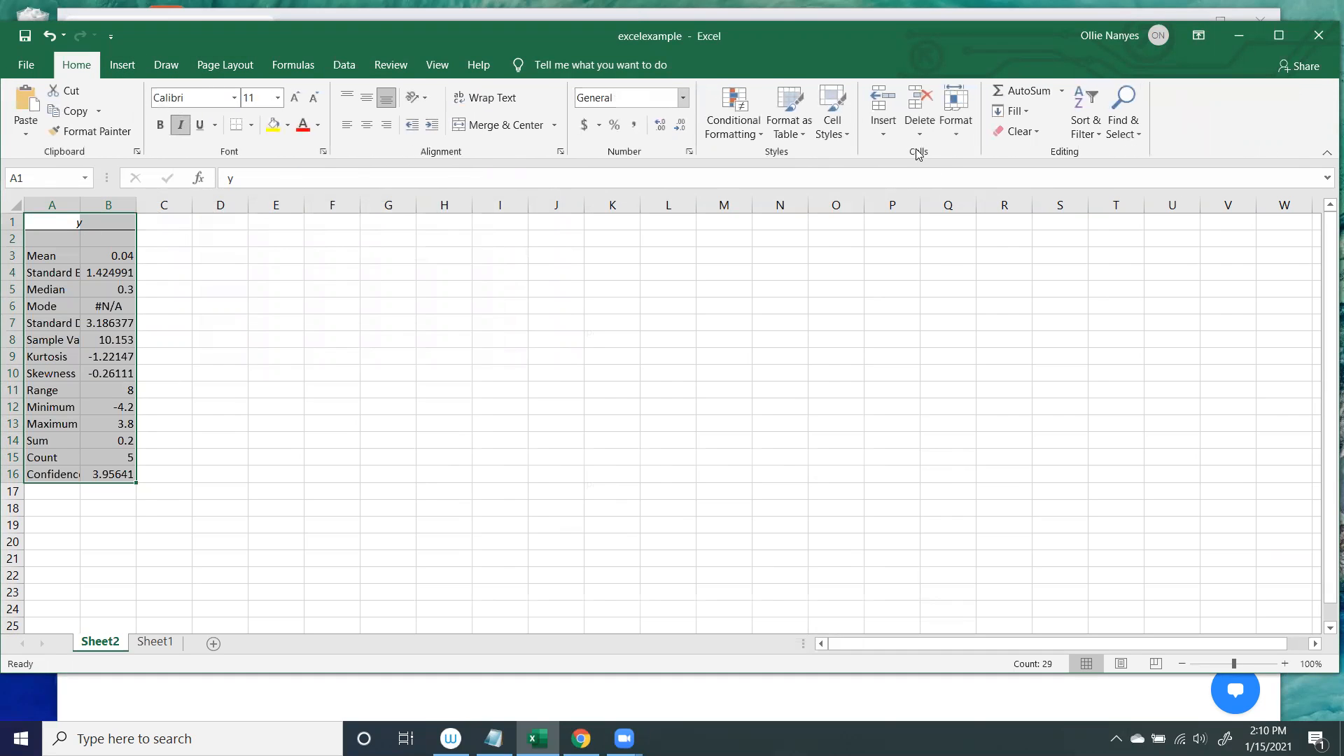
left_click(959, 133)
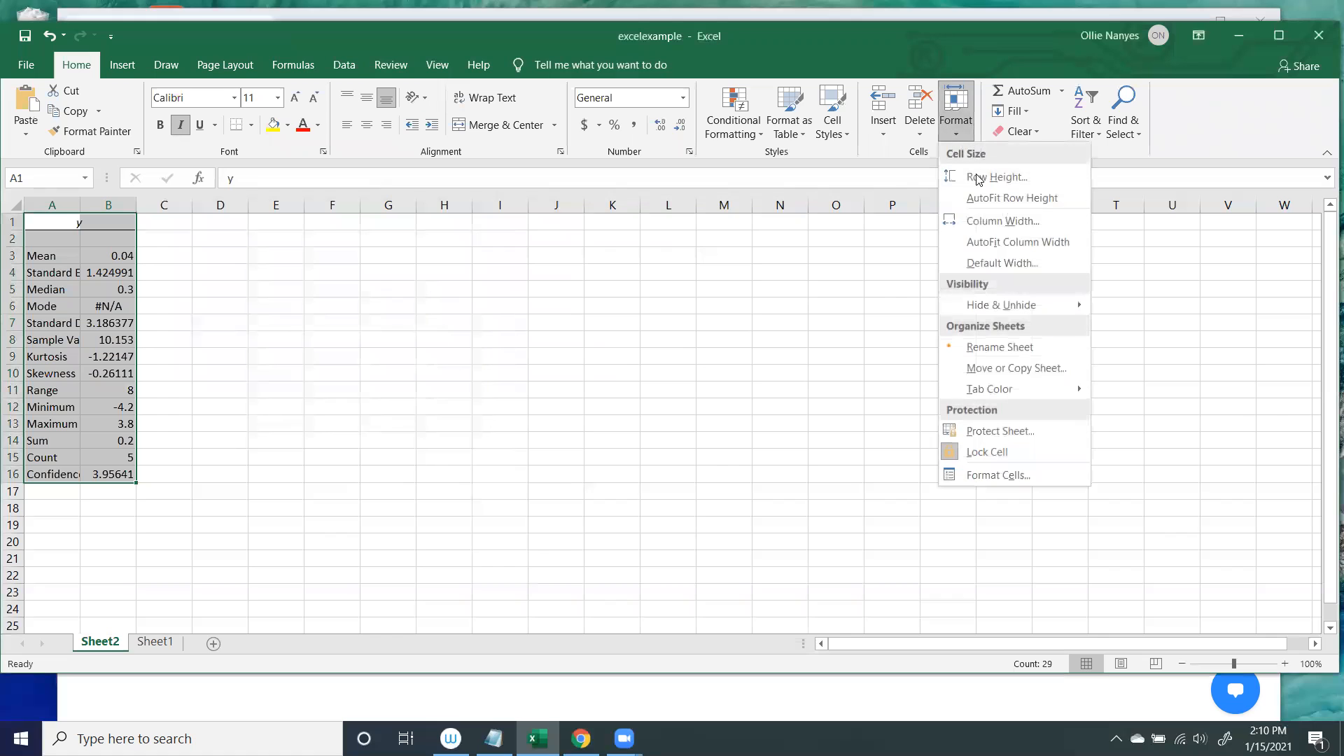
left_click(990, 242)
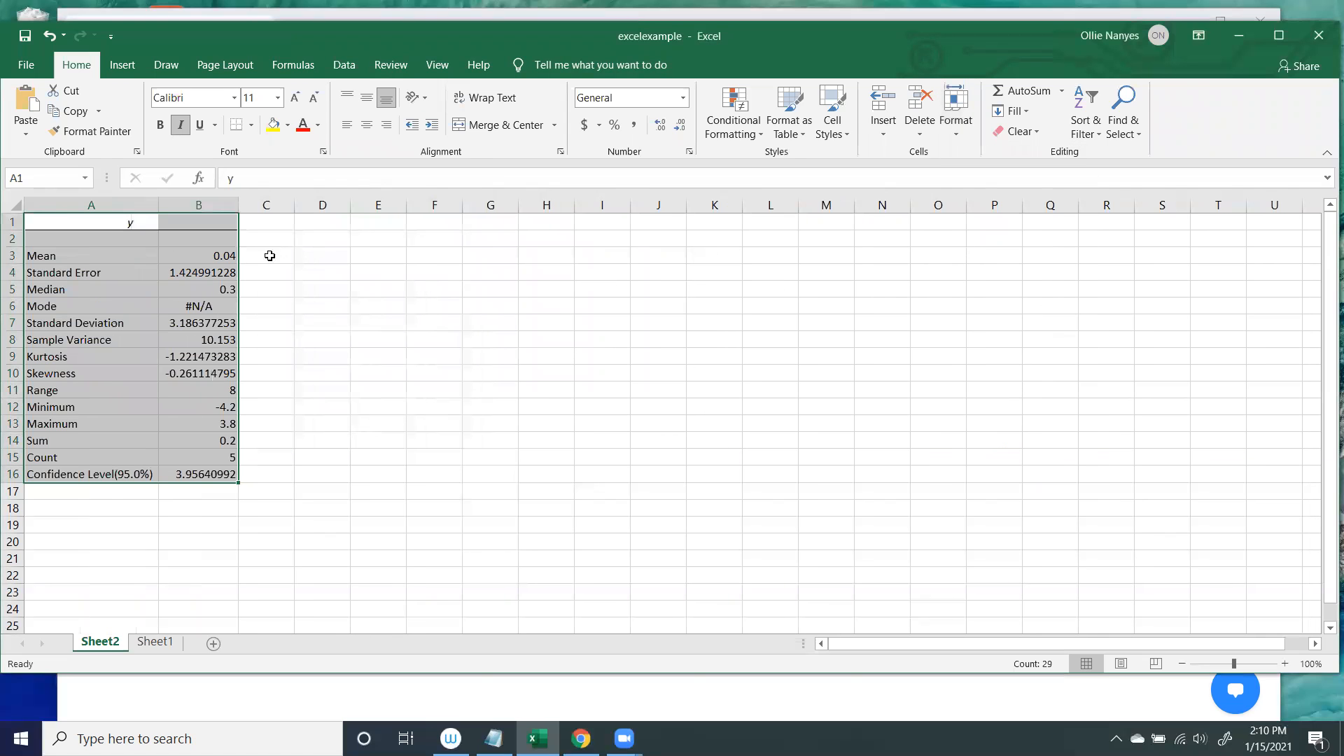
left_click(188, 256)
left_click(192, 275)
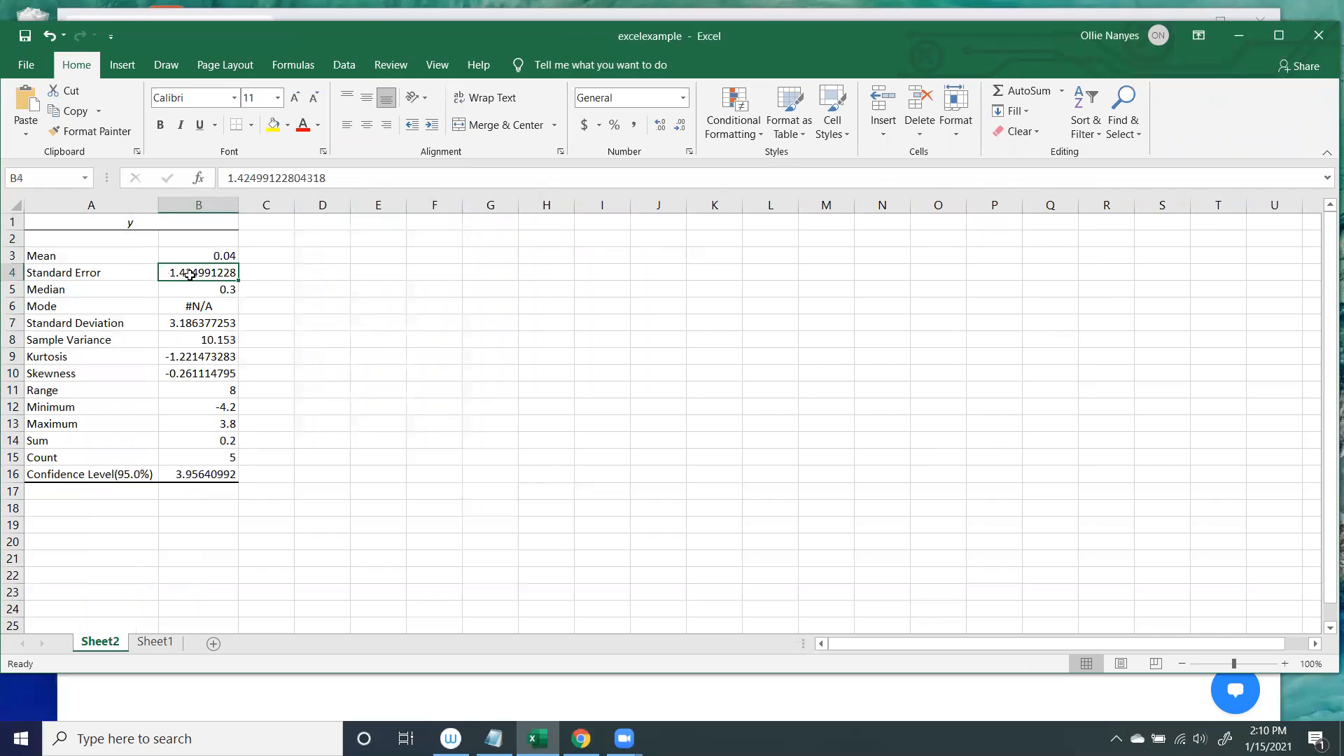
left_click(221, 289)
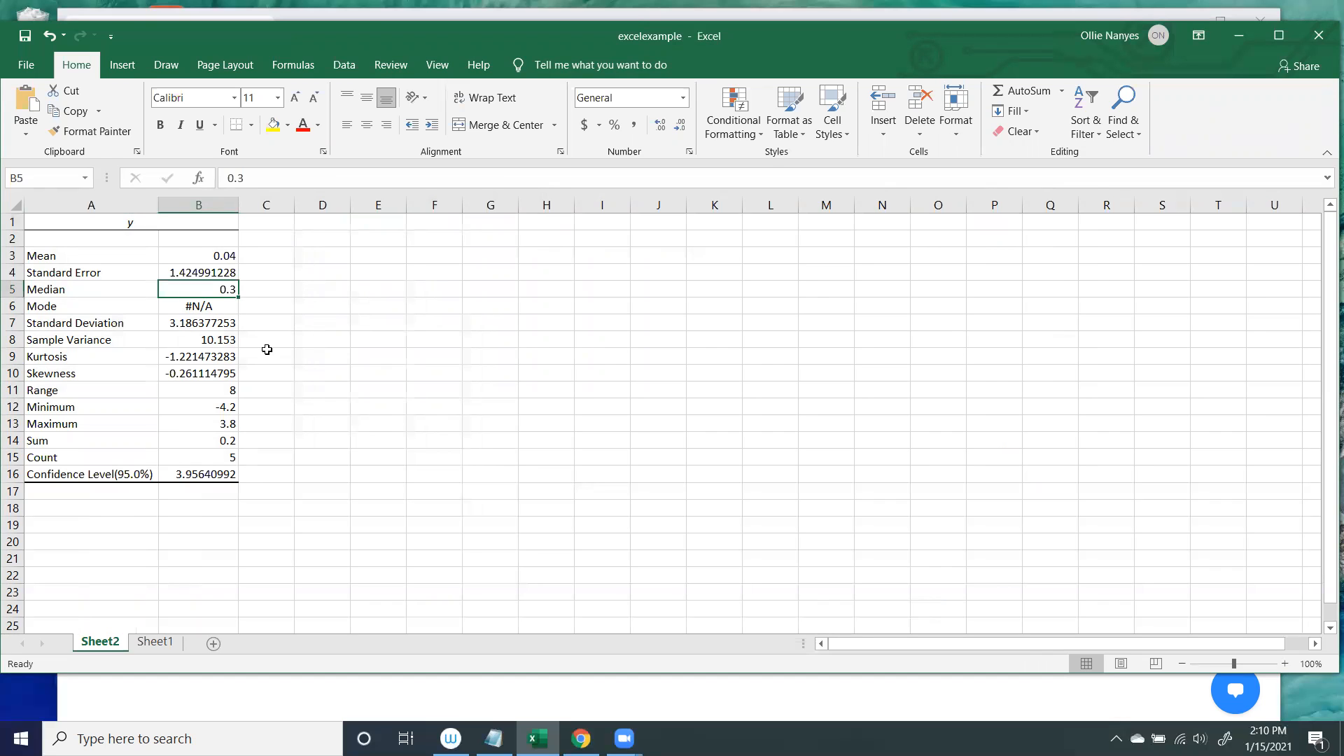
left_click(198, 473)
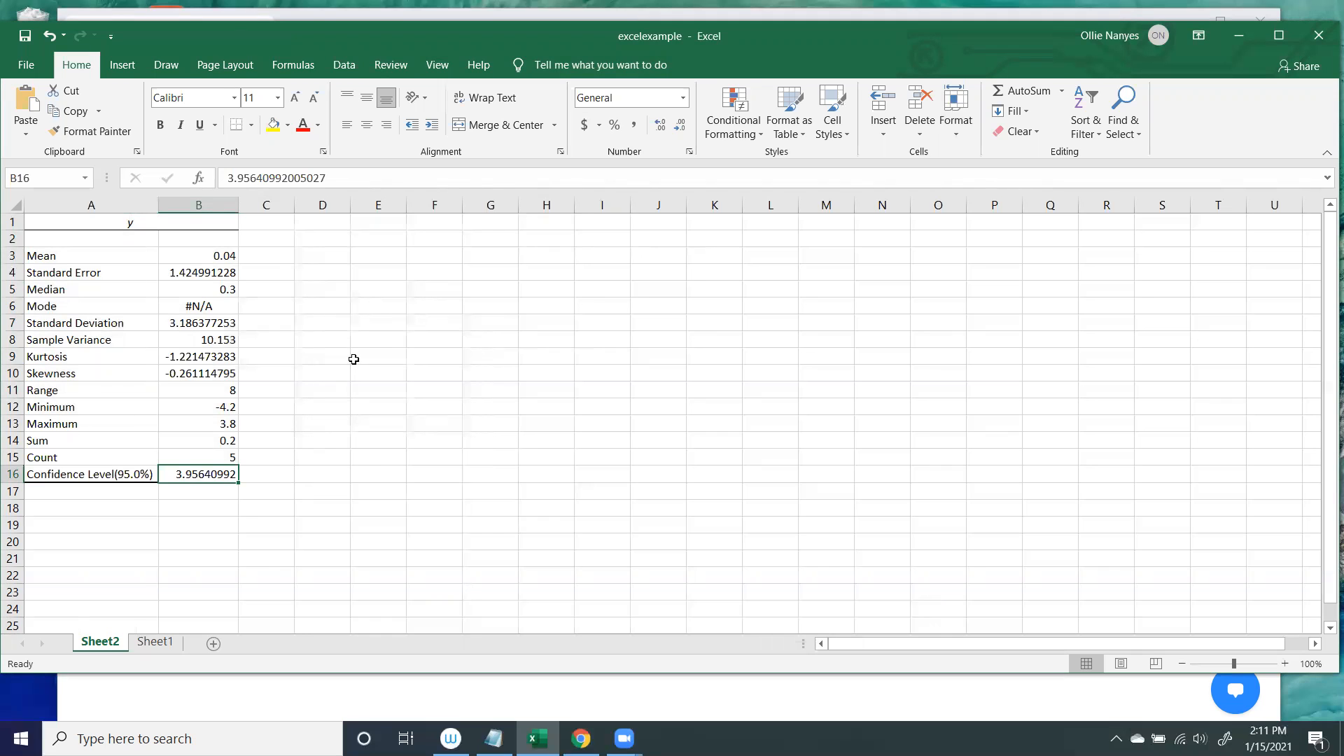
Return to the x and y data on Sheet1 and start the Regression analysis tool.
left_click(155, 641)
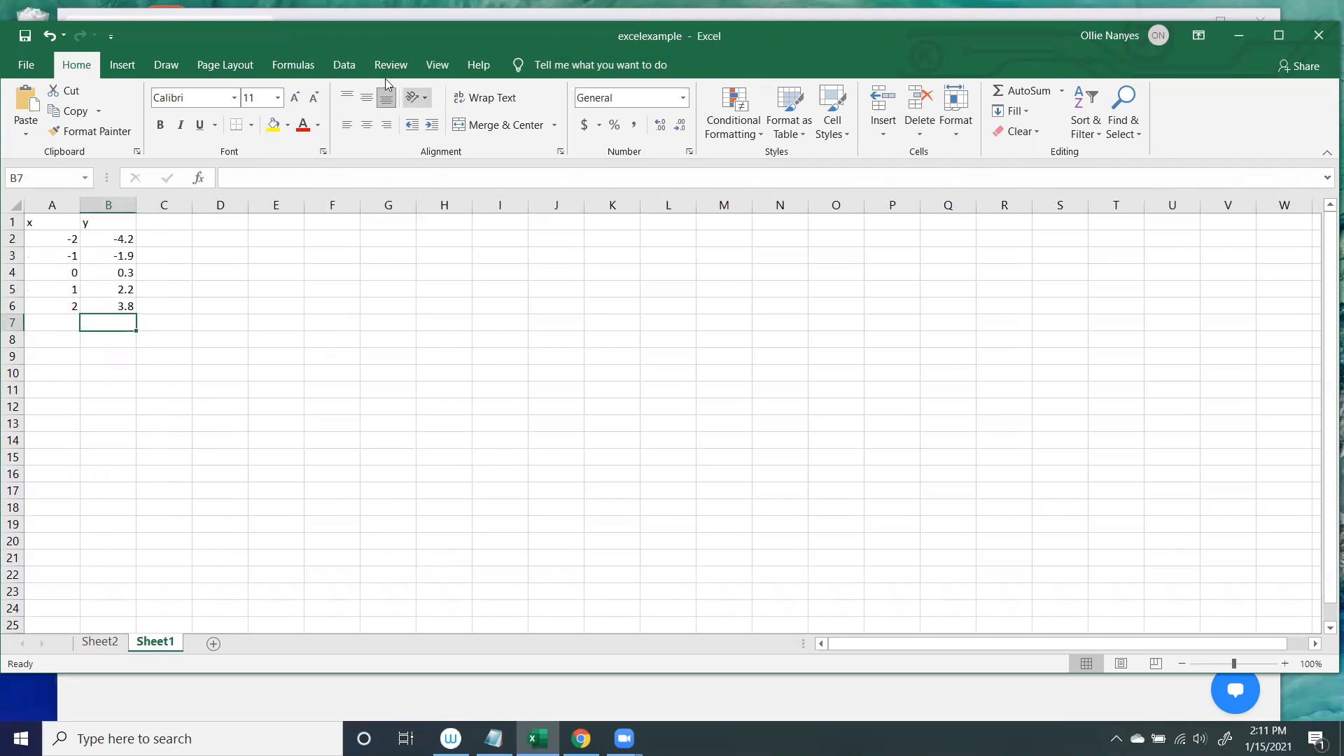
left_click(344, 64)
left_click(1285, 91)
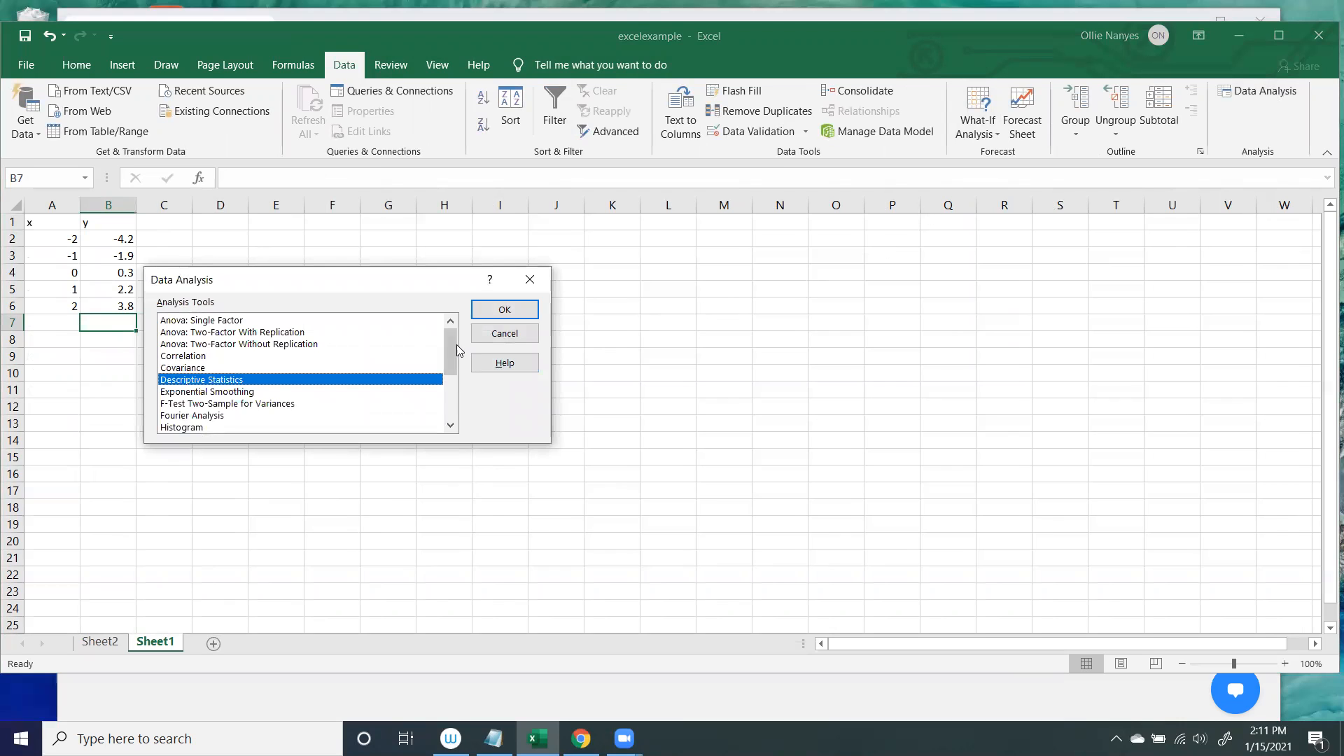
left_click_drag(451, 352, 451, 391)
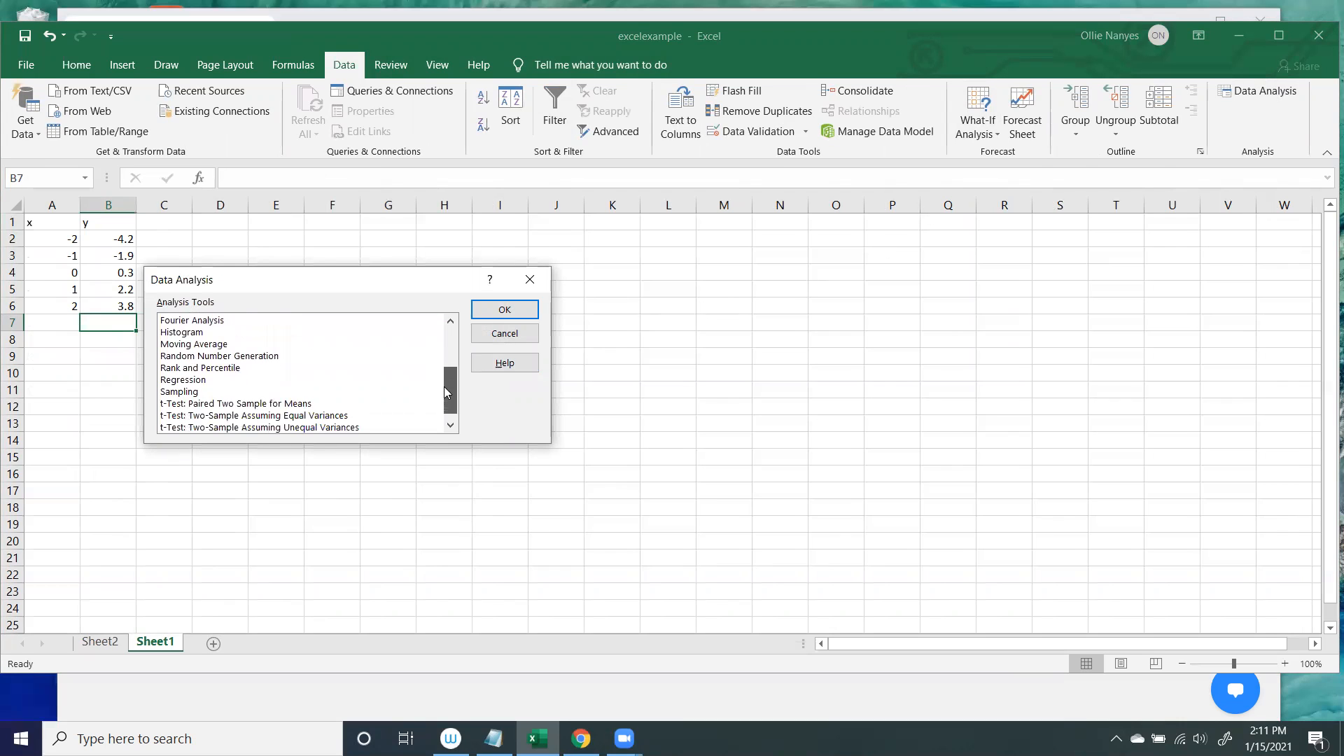
left_click(188, 382)
left_click(504, 309)
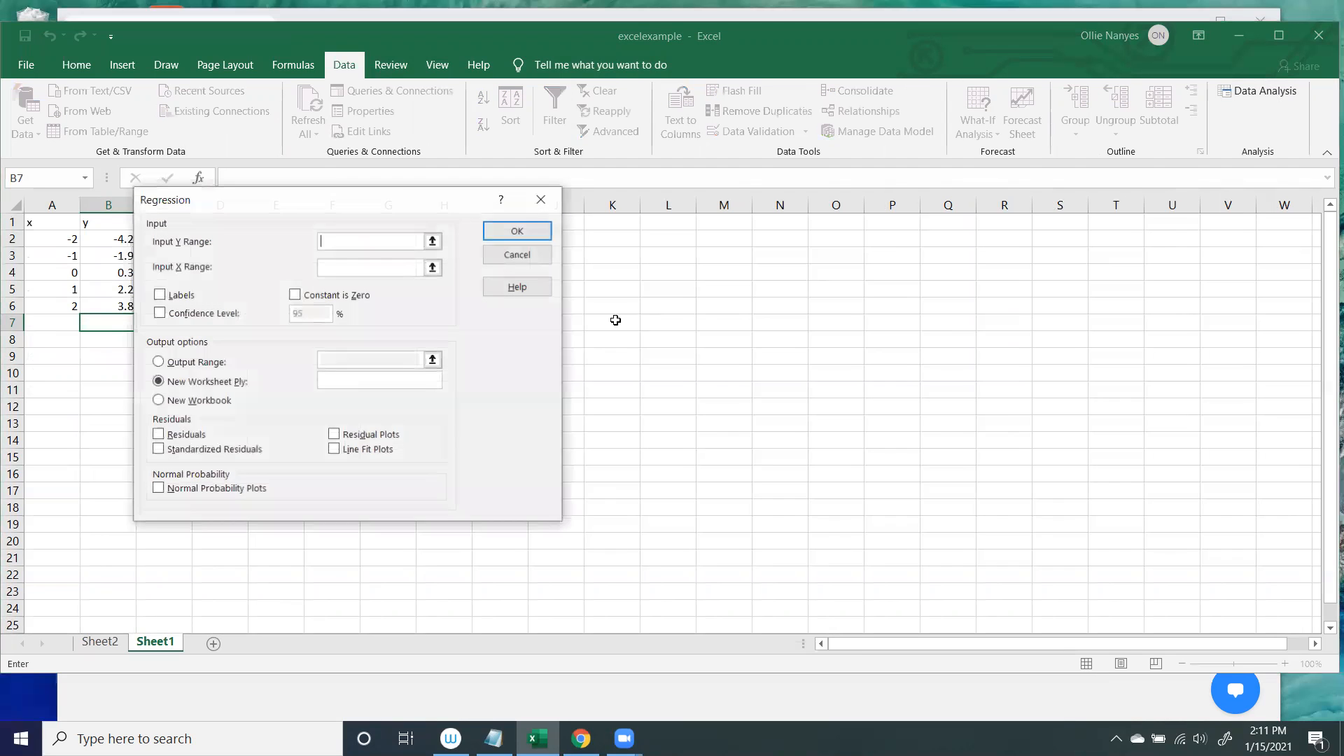
Run the regression with Y range B1:B6 and X range A1:A6, including labels, and output it to a new worksheet.
left_click_drag(101, 222, 97, 305)
left_click(339, 268)
left_click_drag(58, 232, 53, 306)
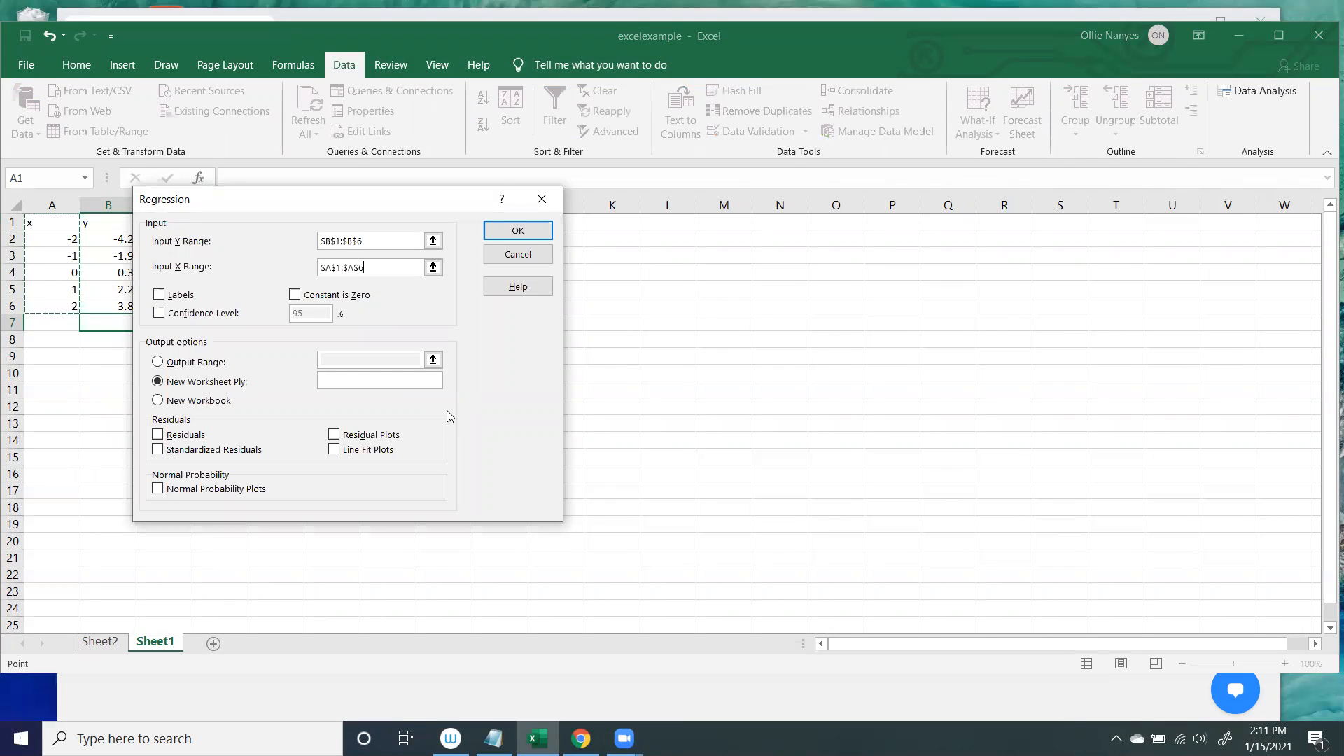
left_click(162, 294)
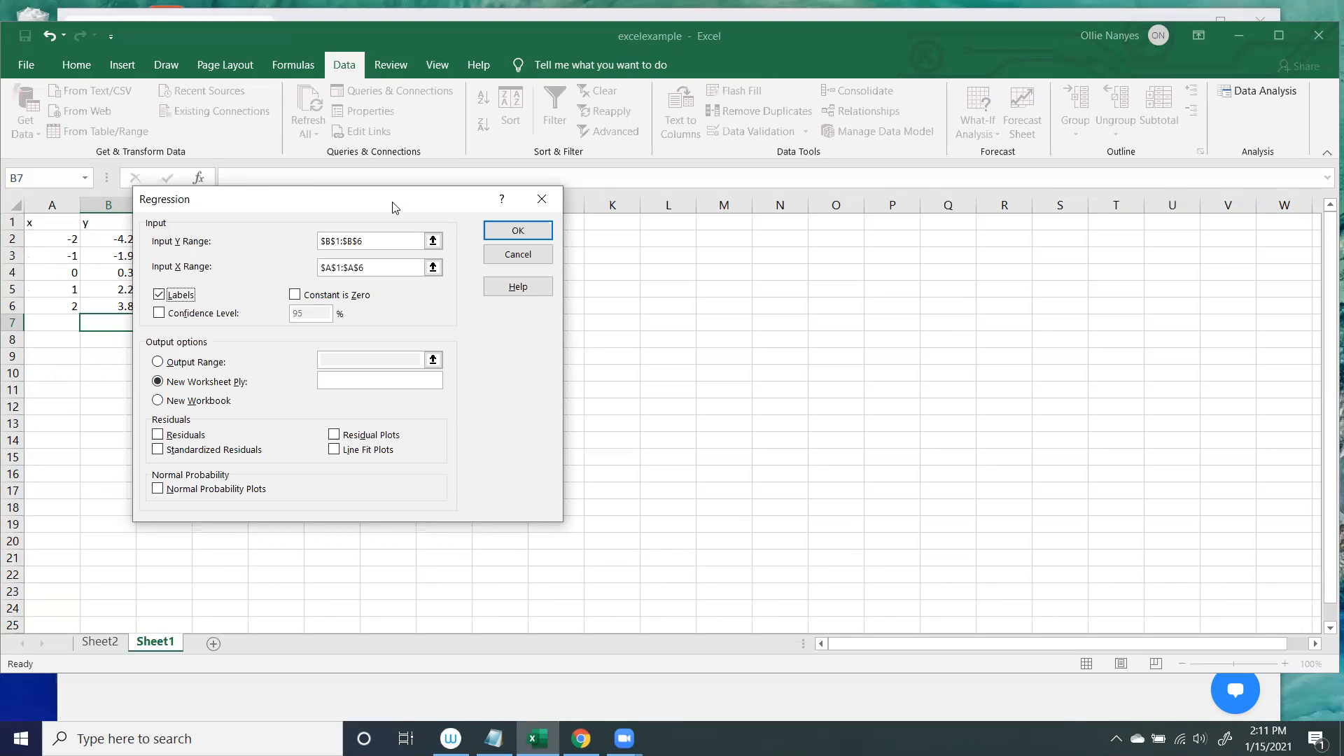
left_click(518, 238)
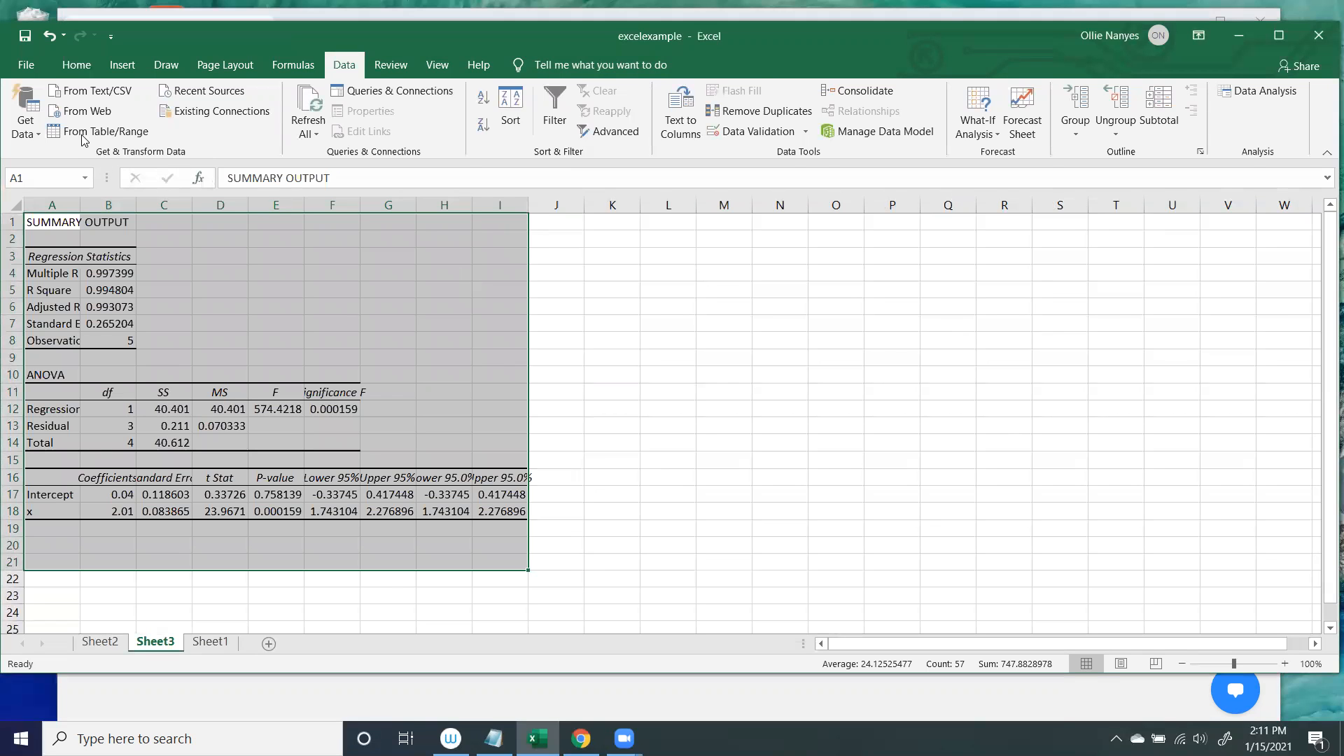
AutoFit the column widths of the regression summary output and clear the range selection.
left_click(76, 64)
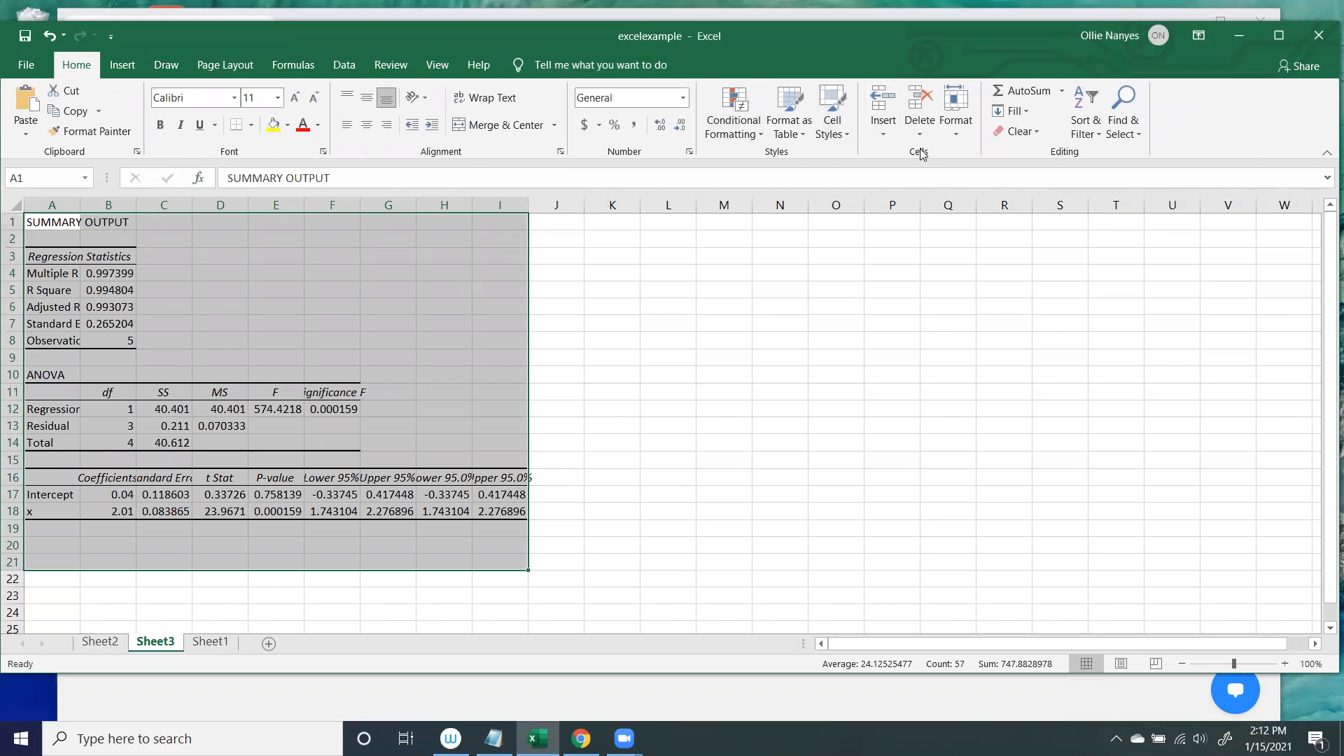
left_click(968, 139)
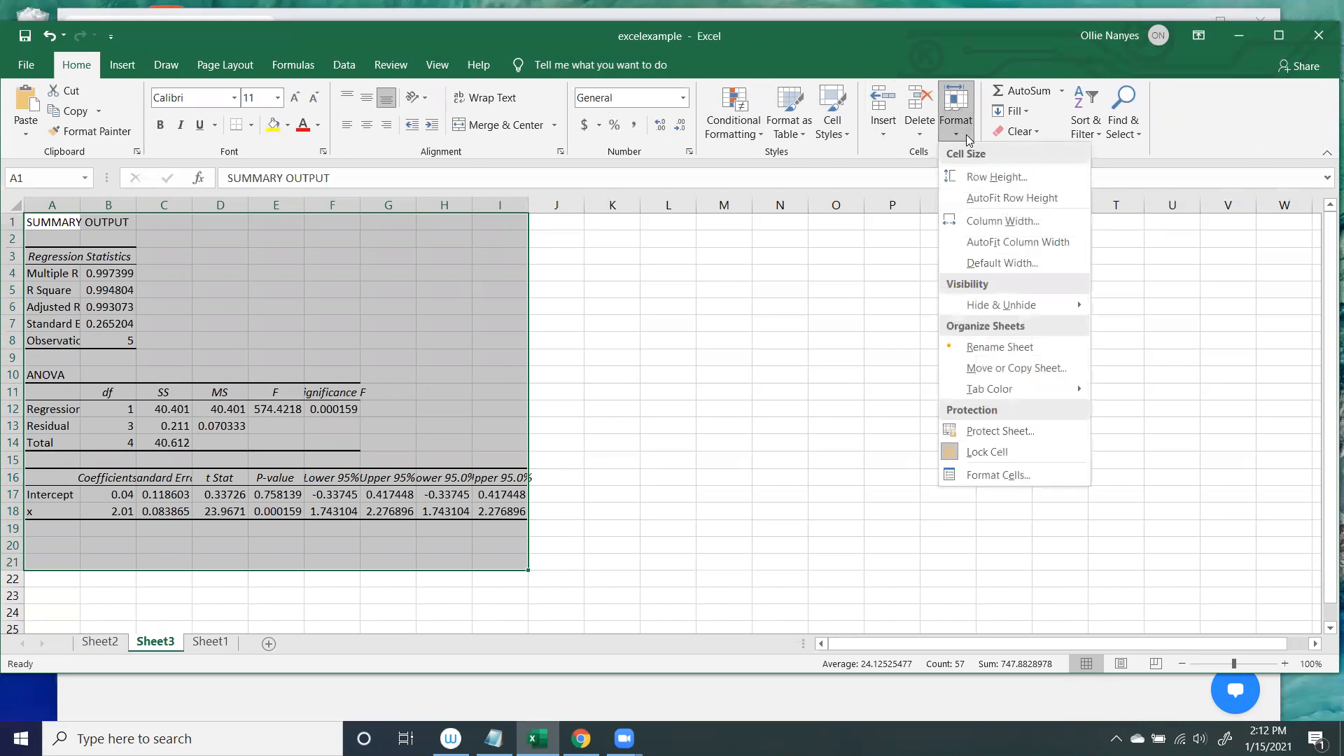
left_click(993, 242)
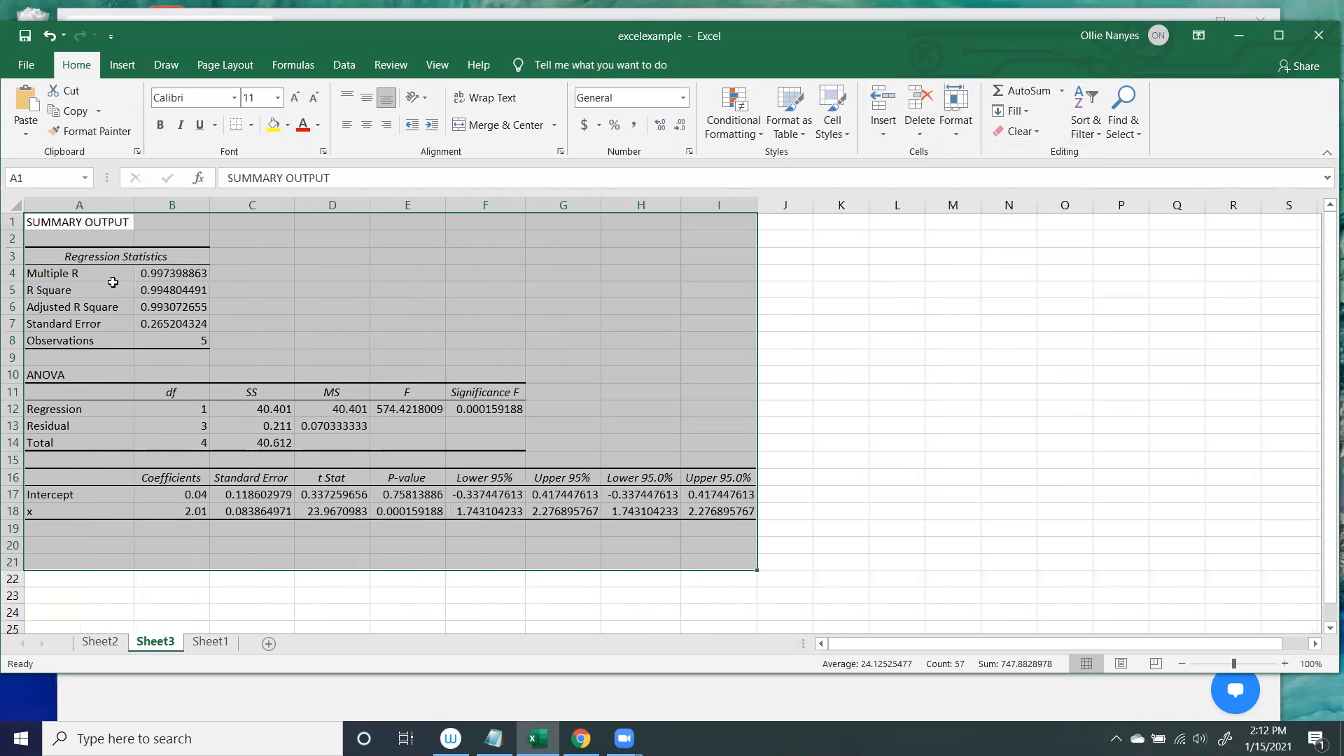
left_click(291, 305)
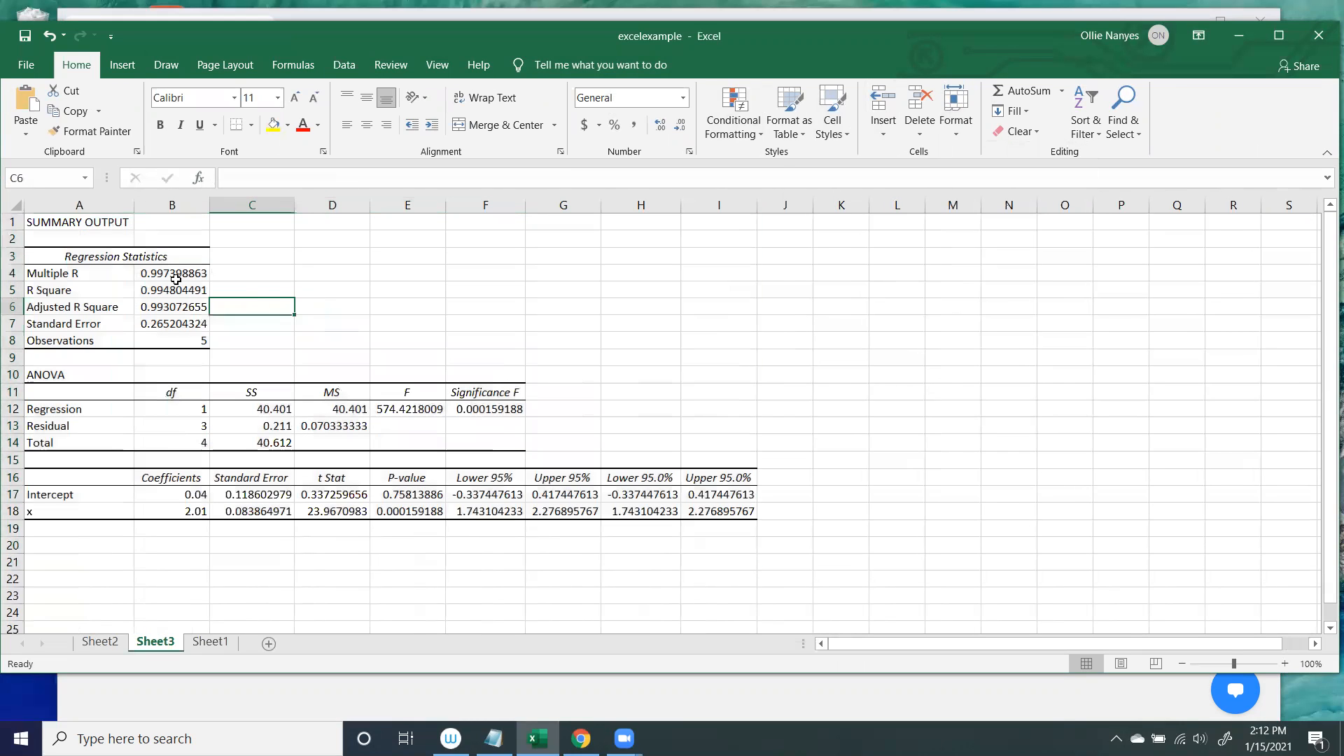